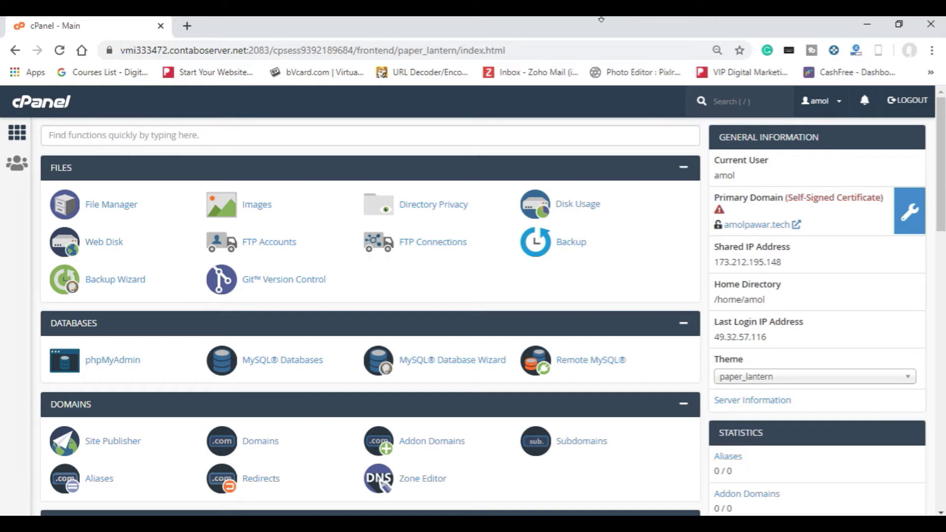
Step: Search for WordPress in a new tab and open the wordpress.org download page
left_click(191, 34)
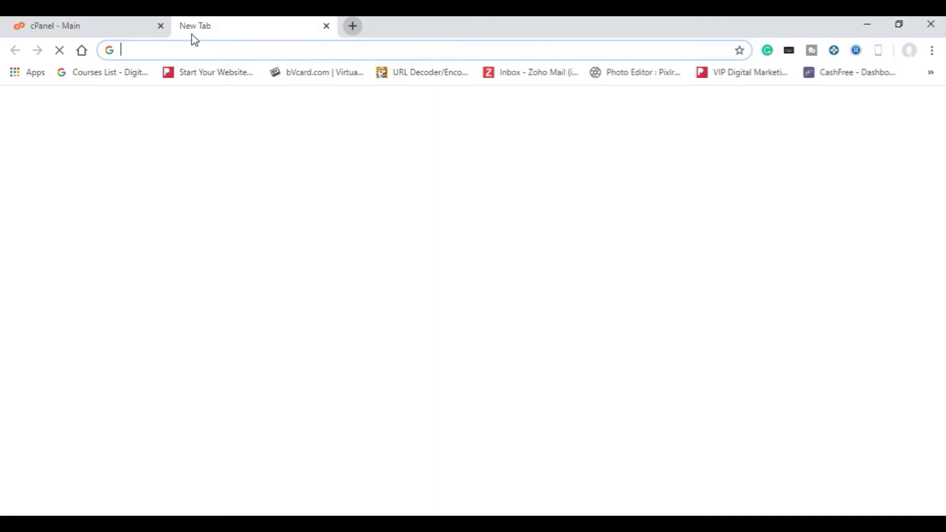
type("wor")
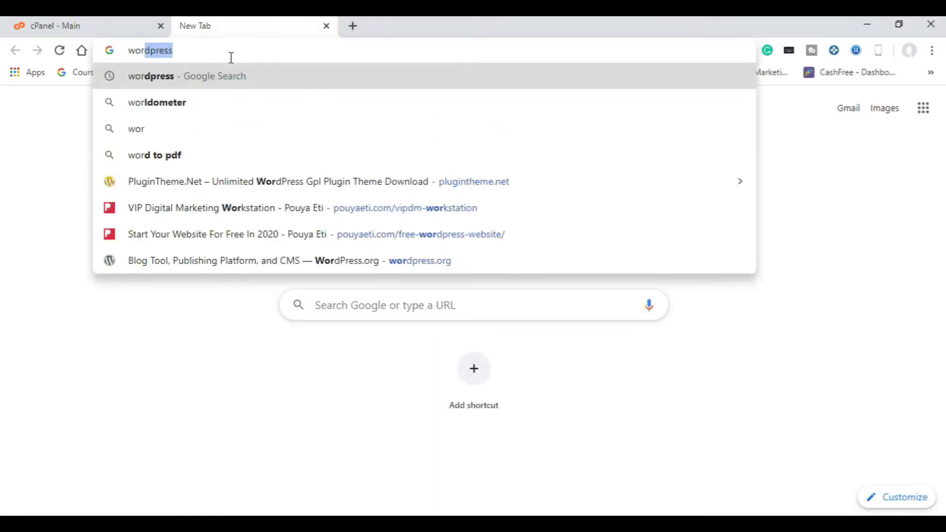
key("Return")
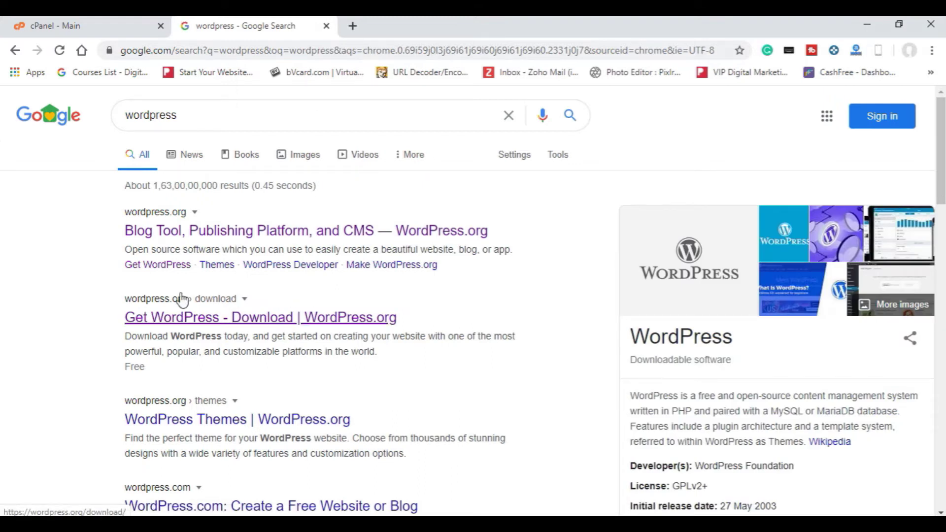
left_click(211, 319)
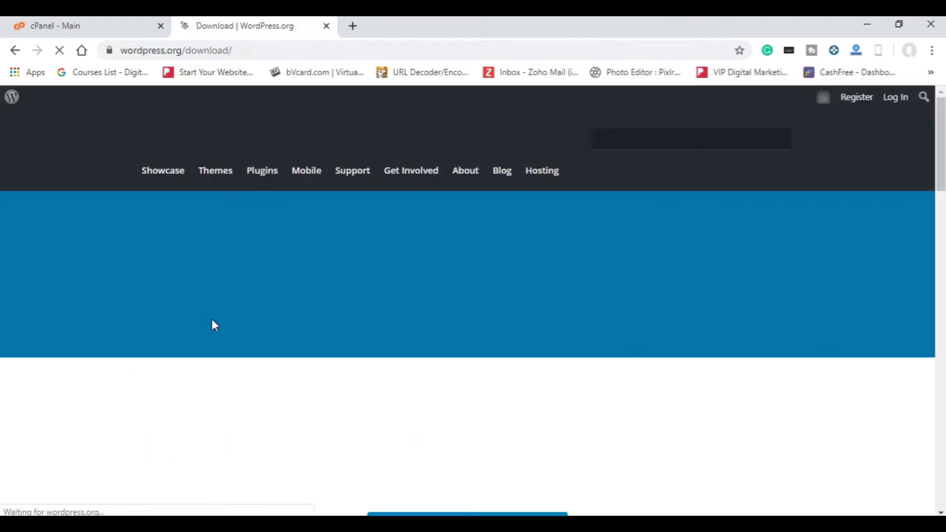
scroll(523, 330, "down", 4)
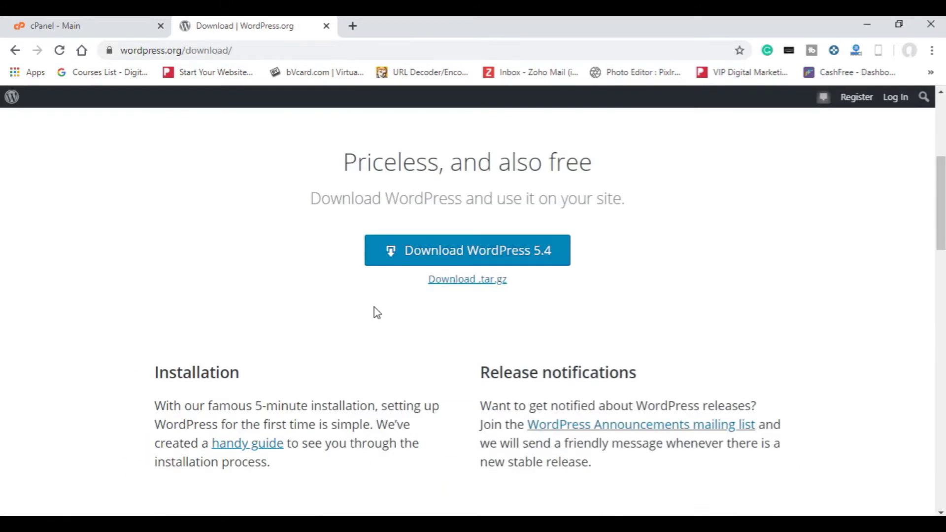
Step: Download the WordPress 5.4 zip into the Downloads folder, then close the WordPress.org tab
left_click(529, 261)
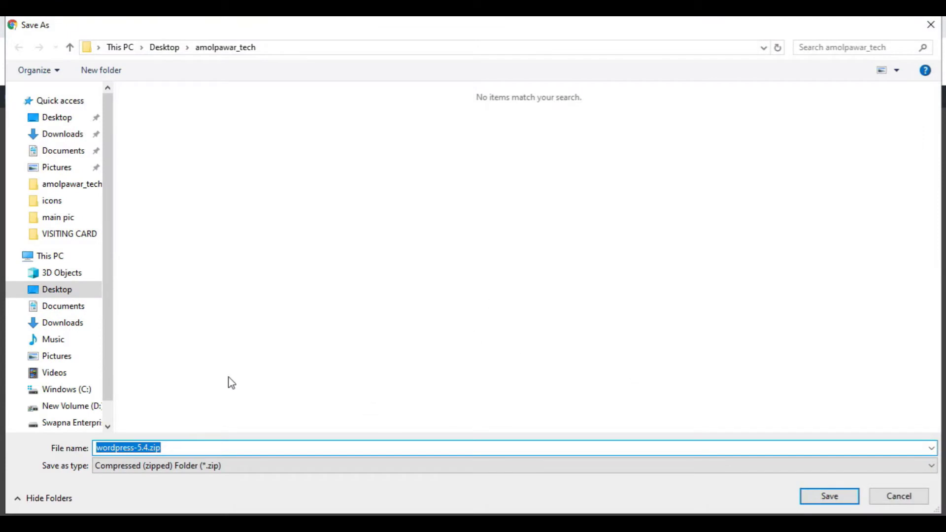
left_click(60, 141)
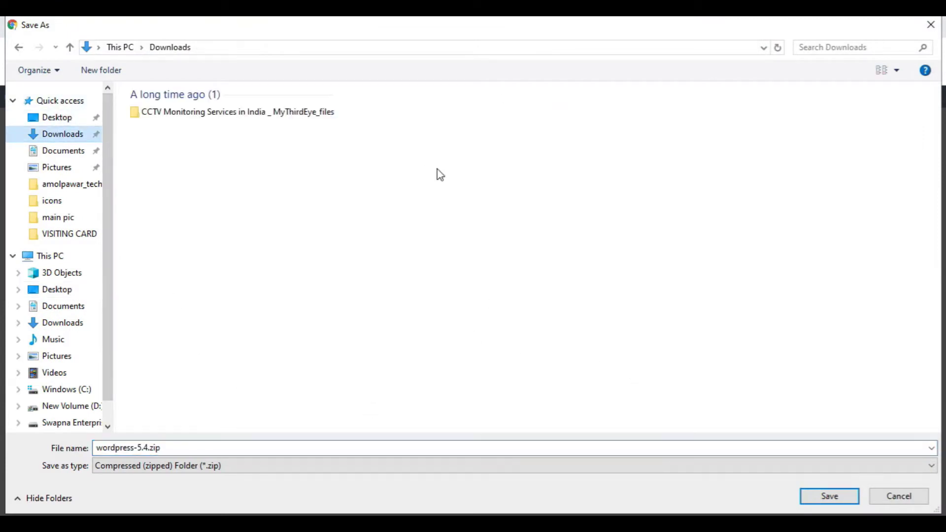
left_click(829, 496)
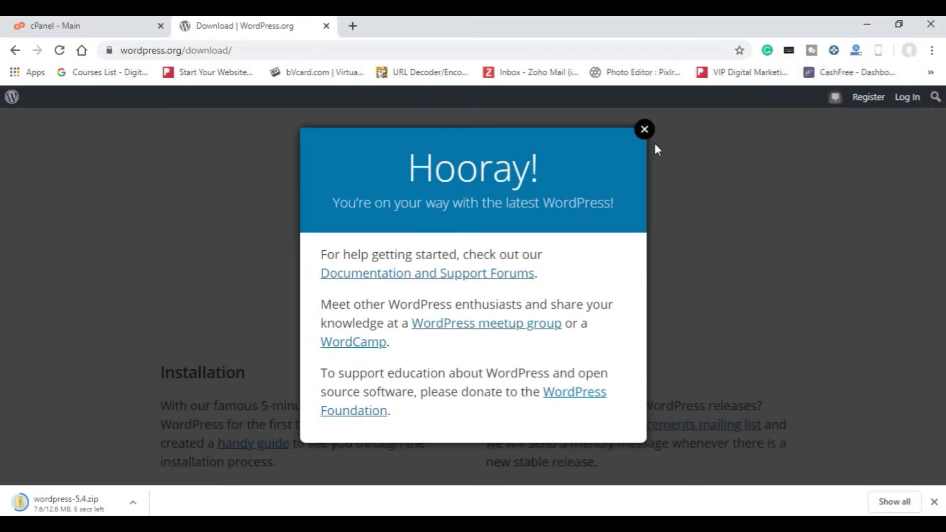
left_click(646, 129)
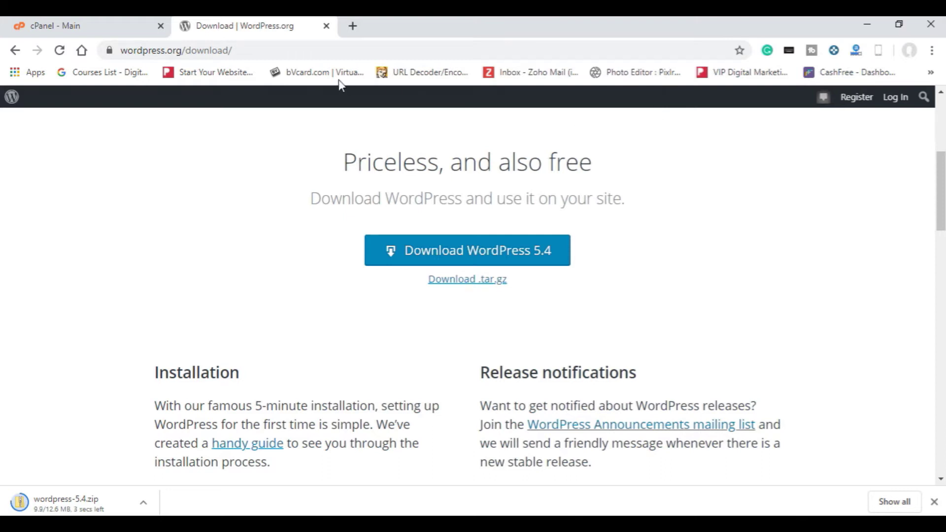
left_click(326, 26)
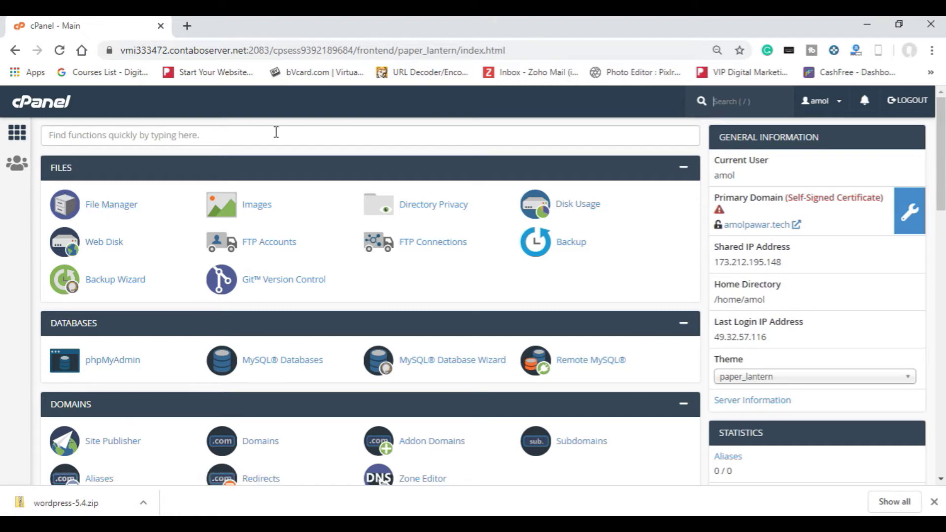
Step: Open File Manager, enter public_html, and bring up its Upload page
left_click(117, 208)
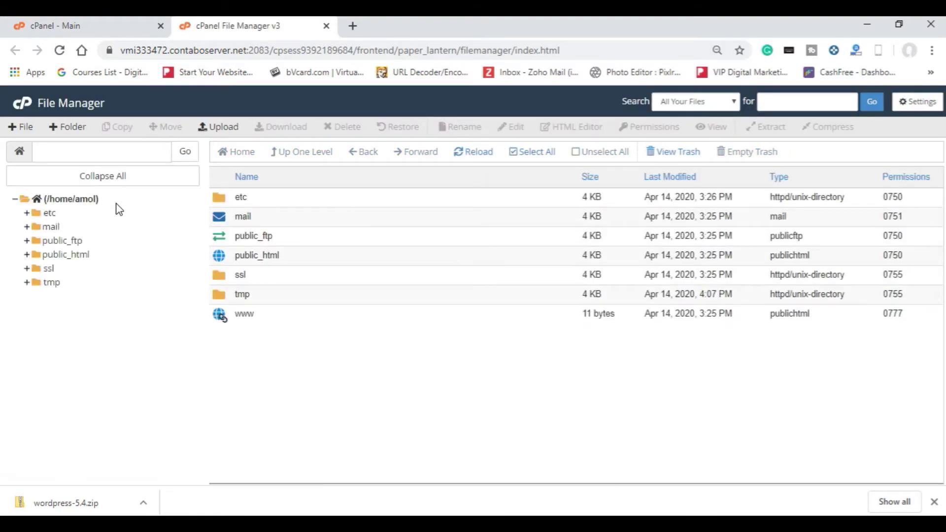
double_click(225, 261)
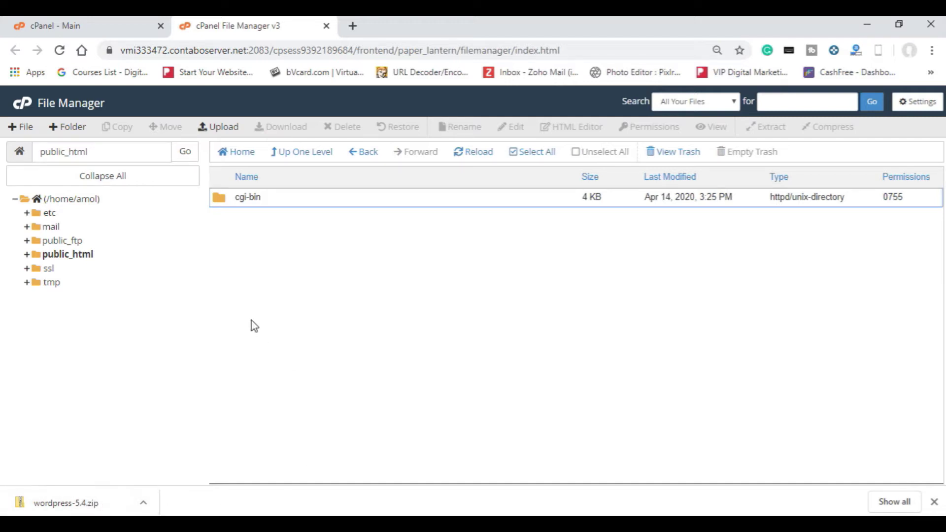
left_click(215, 130)
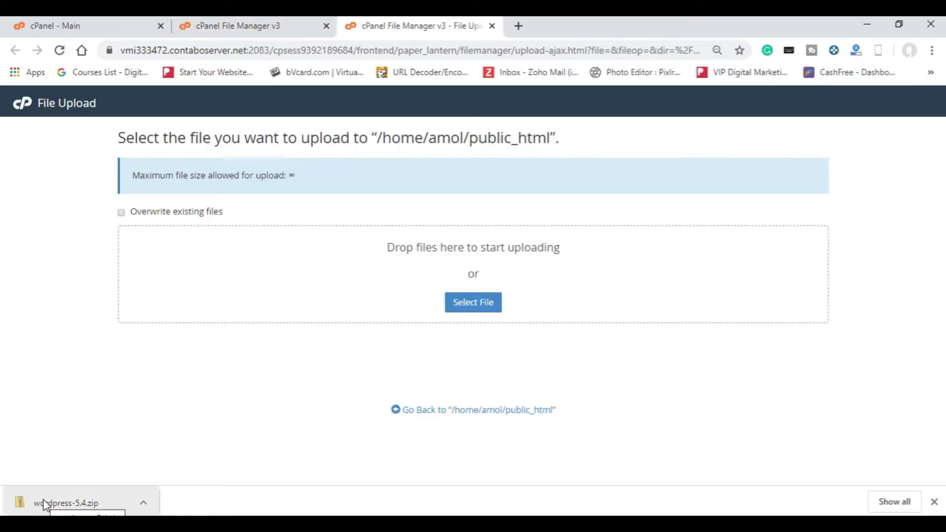
Step: Drop wordpress-5.4.zip into the upload zone for public_html, then return to the file listing
left_click_drag(44, 503, 406, 284)
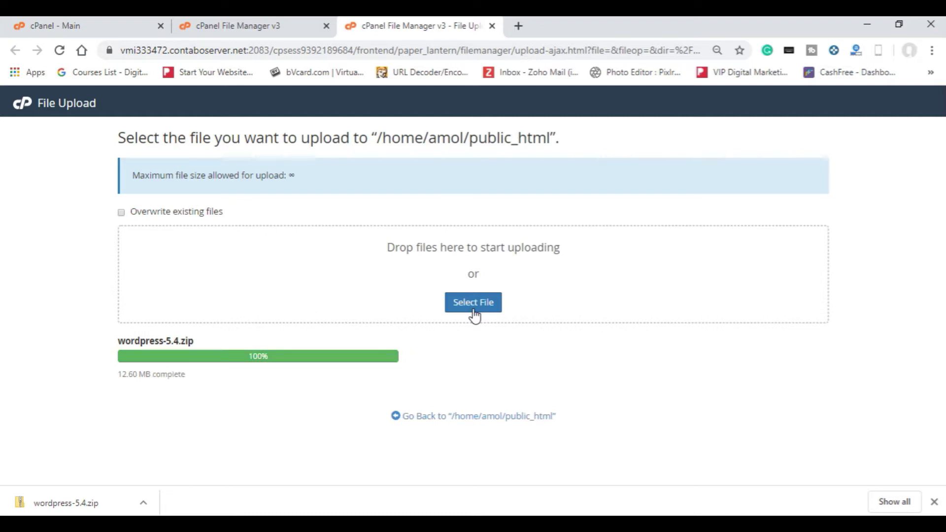
left_click(934, 501)
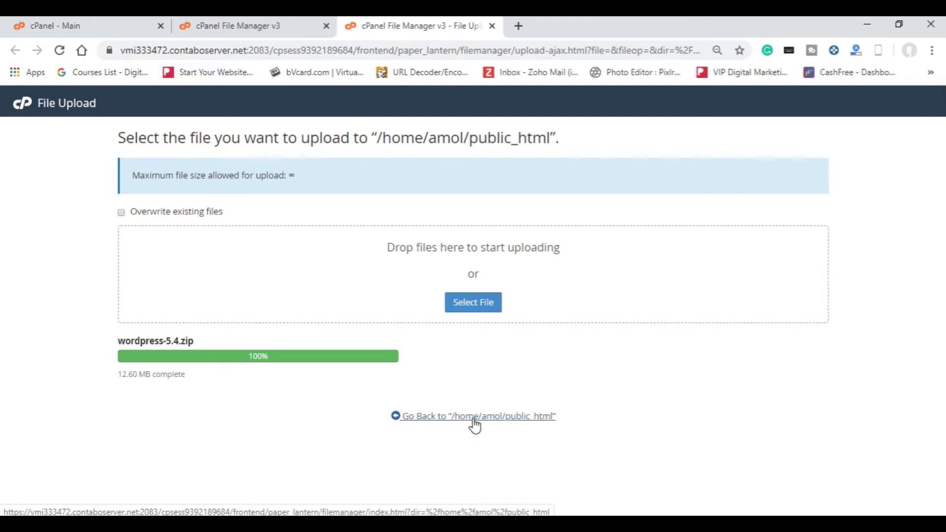
key("ctrl+w")
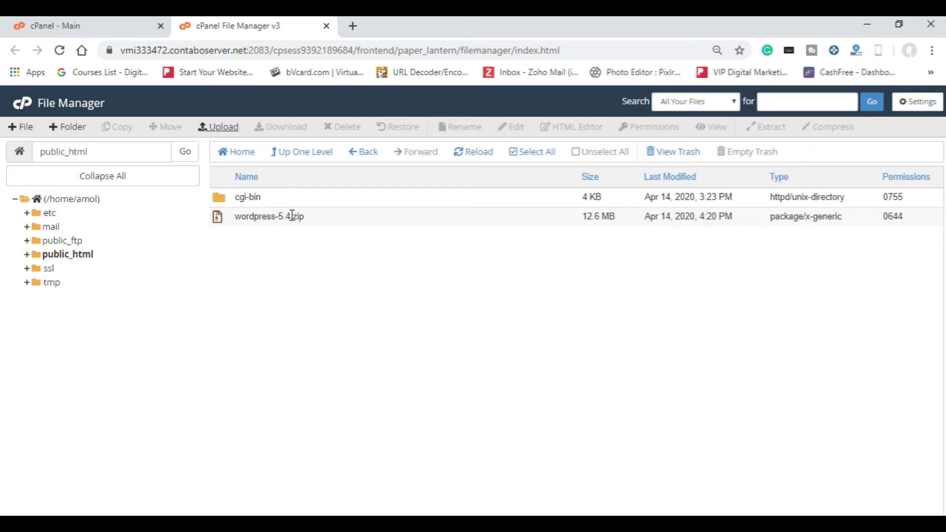
Step: Extract wordpress-5.4.zip into public_html, creating a wordpress folder
left_click(490, 154)
left_click(298, 227)
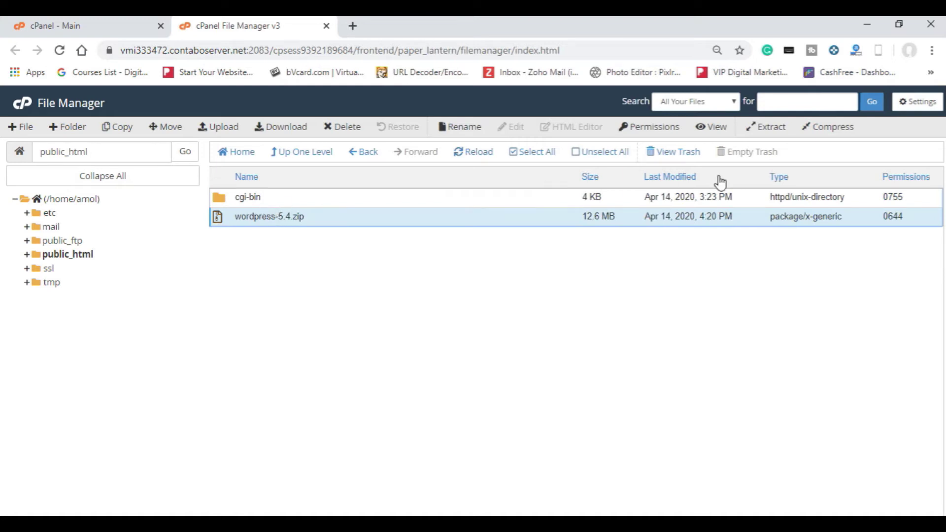
left_click(766, 133)
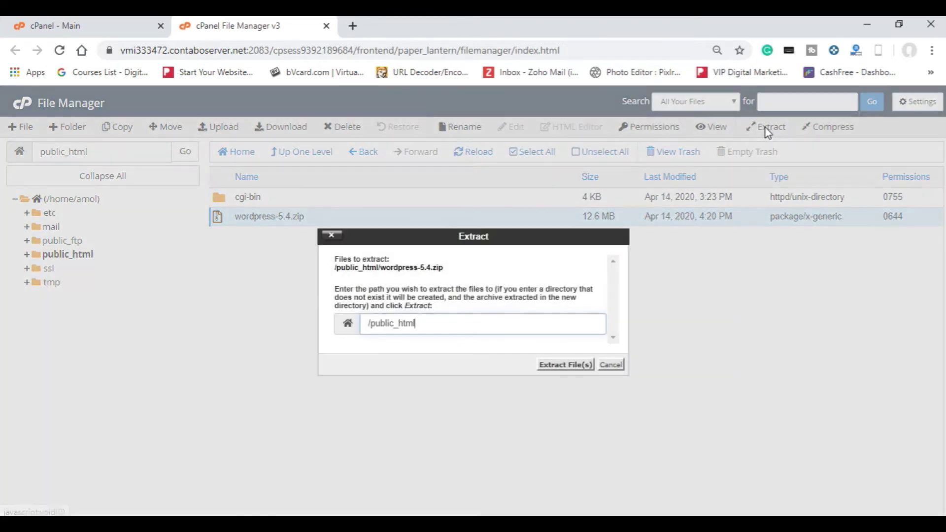
left_click(581, 368)
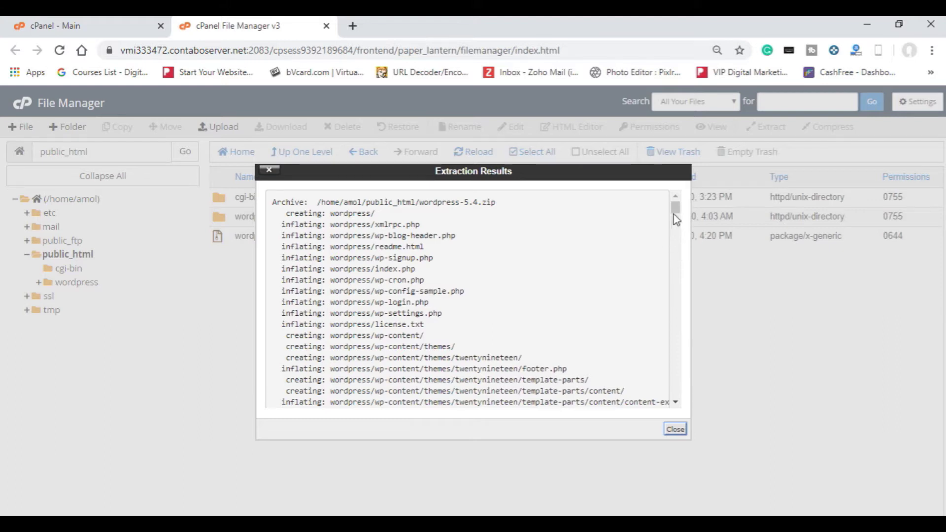
left_click_drag(677, 217, 671, 407)
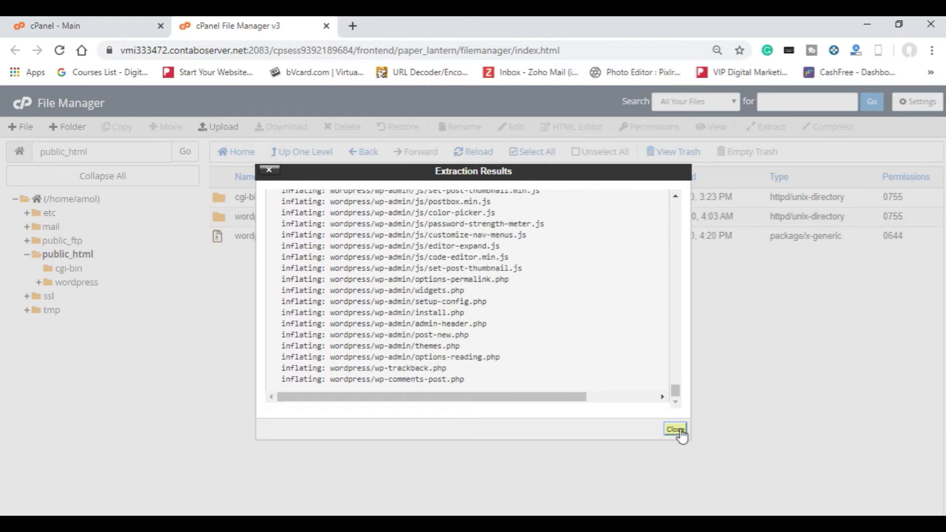
left_click(676, 430)
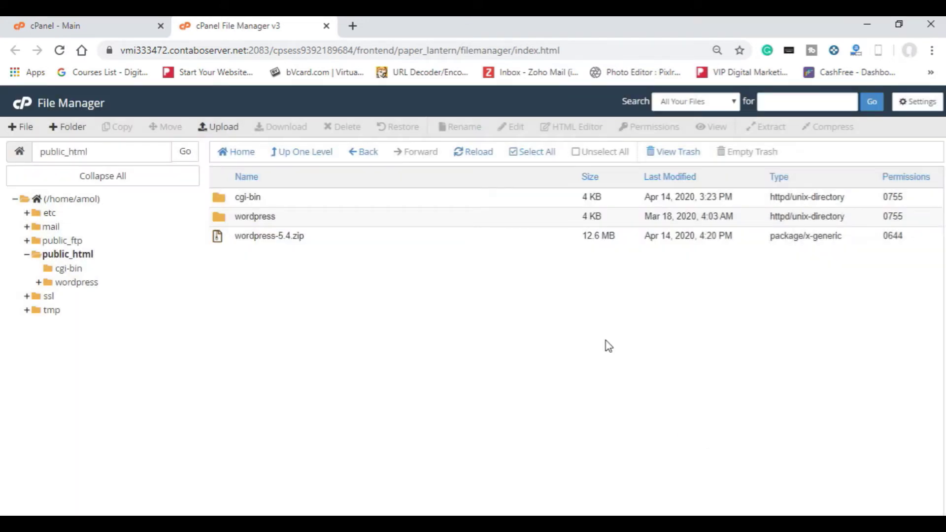
Step: Move the wordpress-5.4.zip archive to the trash
left_click(269, 237)
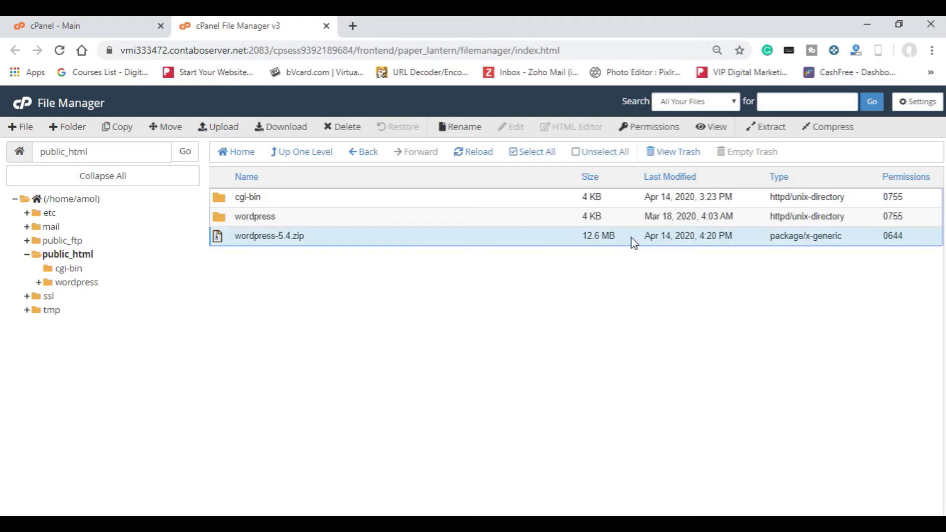
left_click(344, 128)
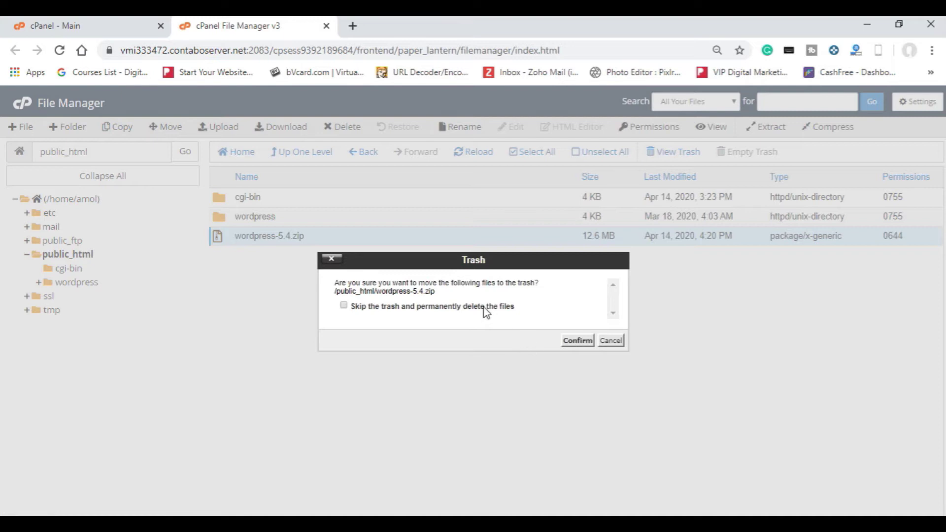
left_click(577, 341)
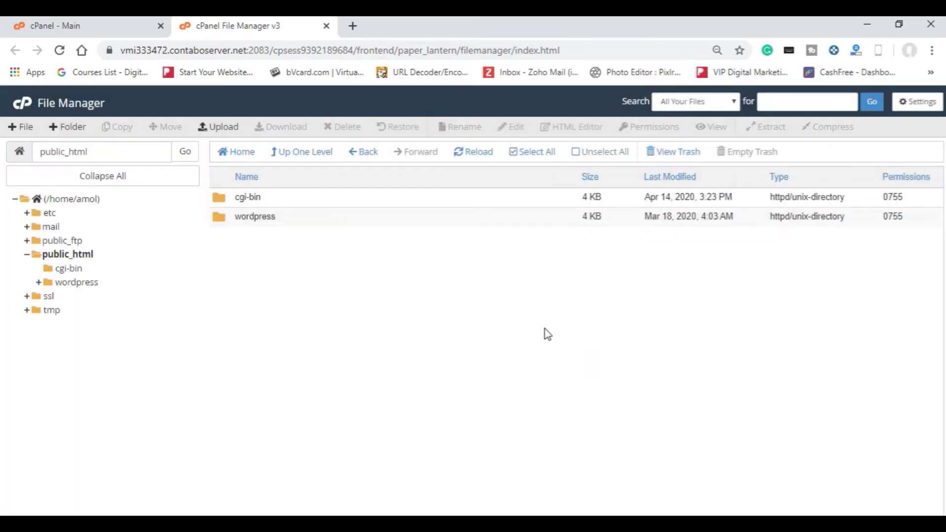
double_click(317, 224)
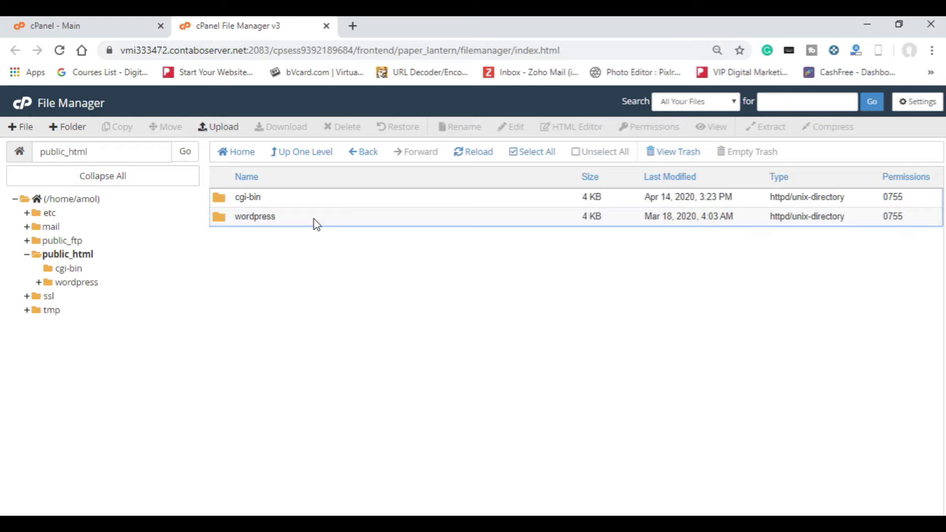
Step: Move every file in the wordpress folder up into public_html
double_click(287, 223)
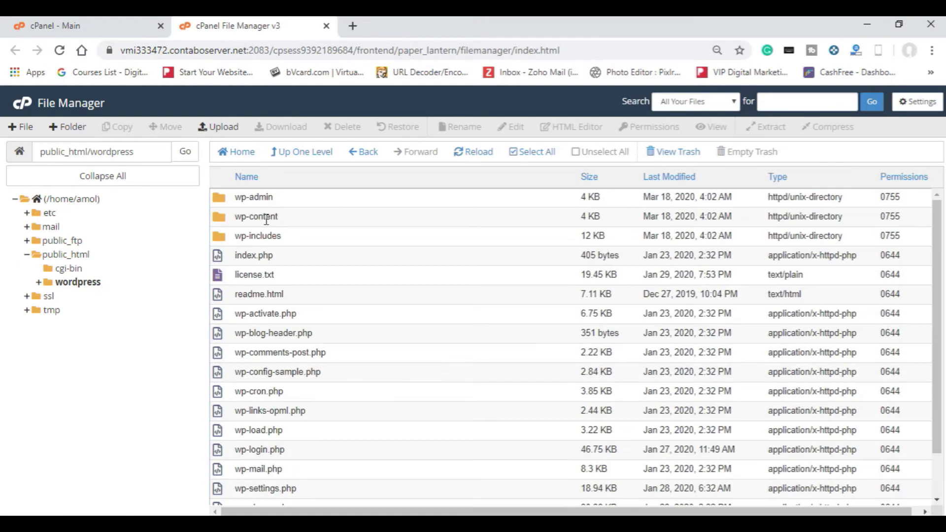
key("ctrl+a")
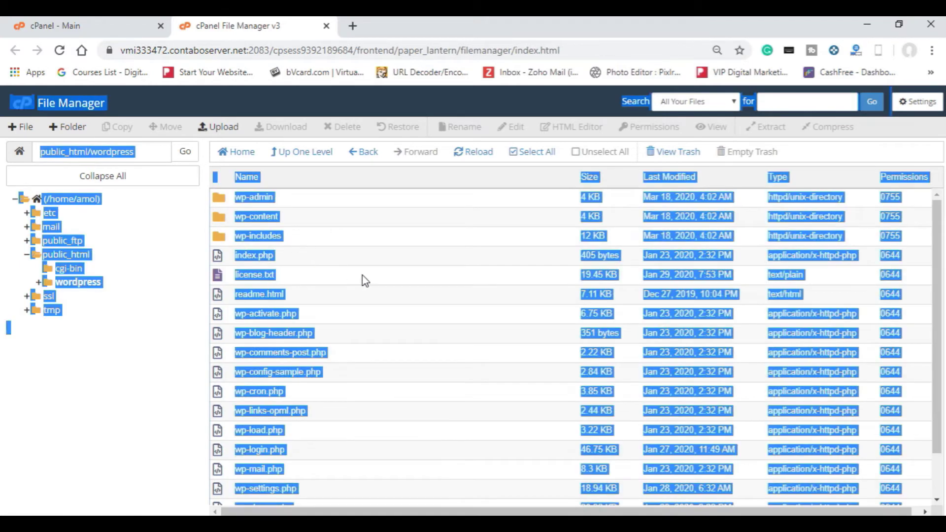
left_click(324, 215)
key("ctrl+a")
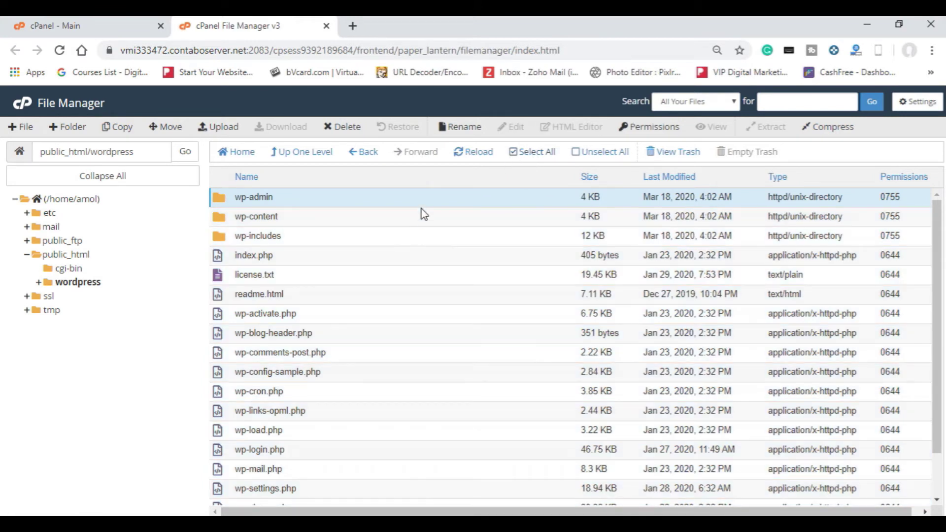
left_click(427, 197)
left_click(533, 152)
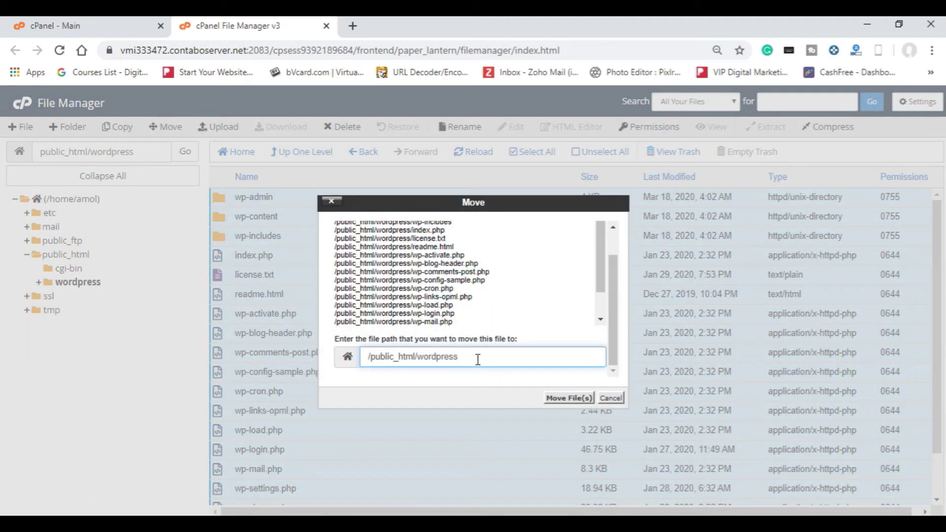
key("BackSpace")
key("BackSpace")
key("BackSpace")
key("BackSpace")
key("BackSpace")
key("BackSpace")
key("BackSpace")
left_click(574, 400)
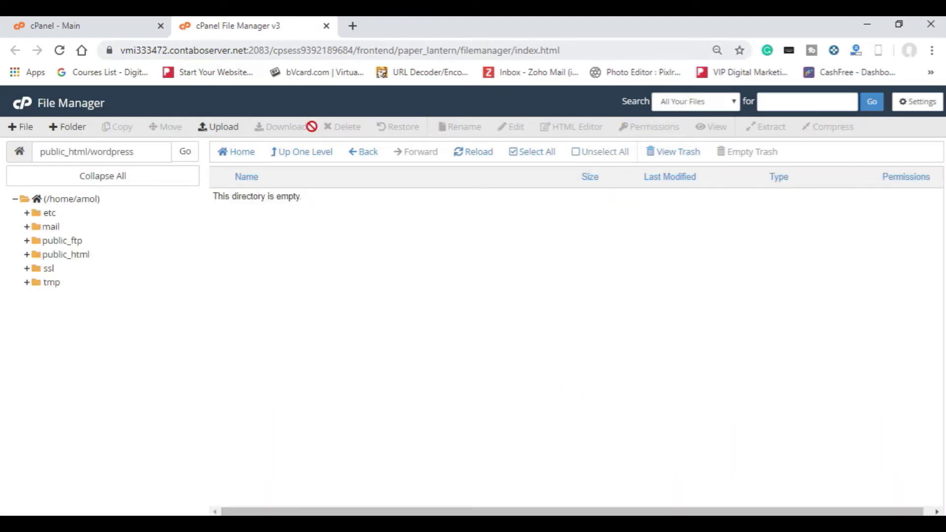
Step: Back in public_html, trash the now-empty wordpress folder
left_click(318, 153)
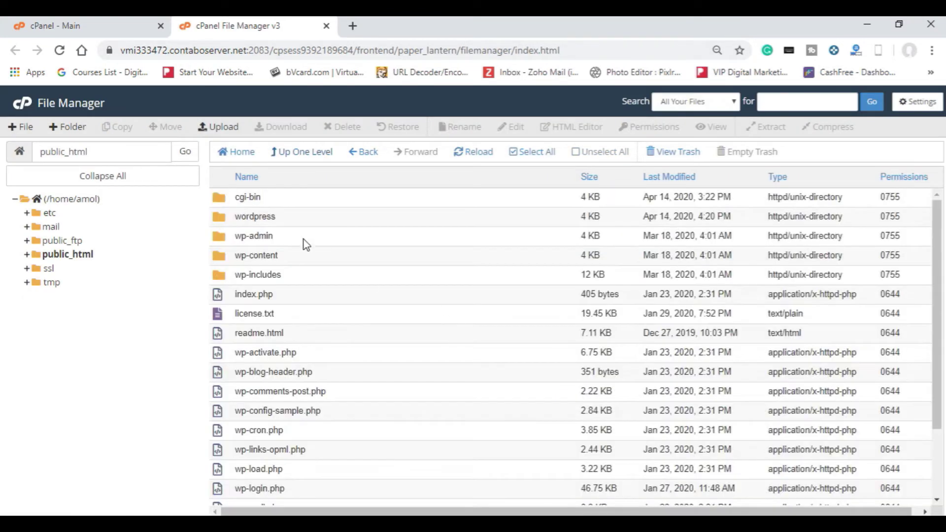
left_click(279, 220)
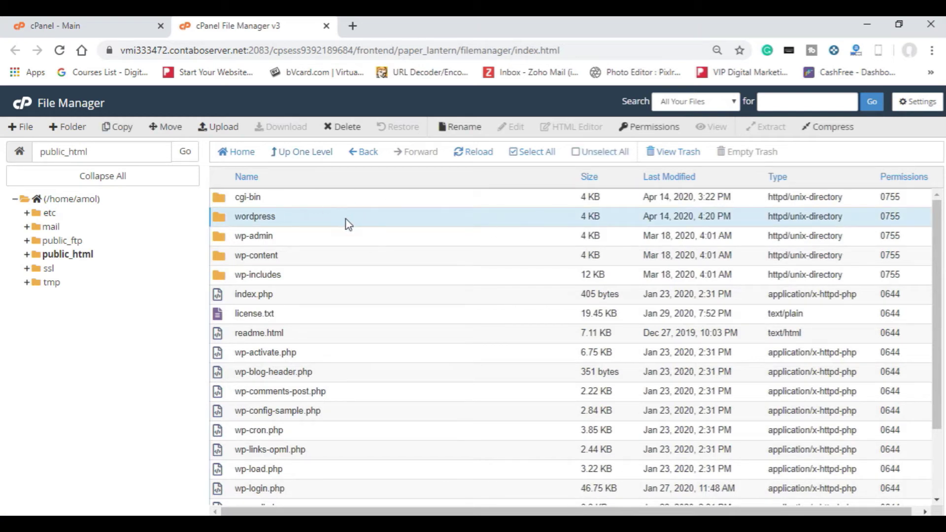
left_click(355, 128)
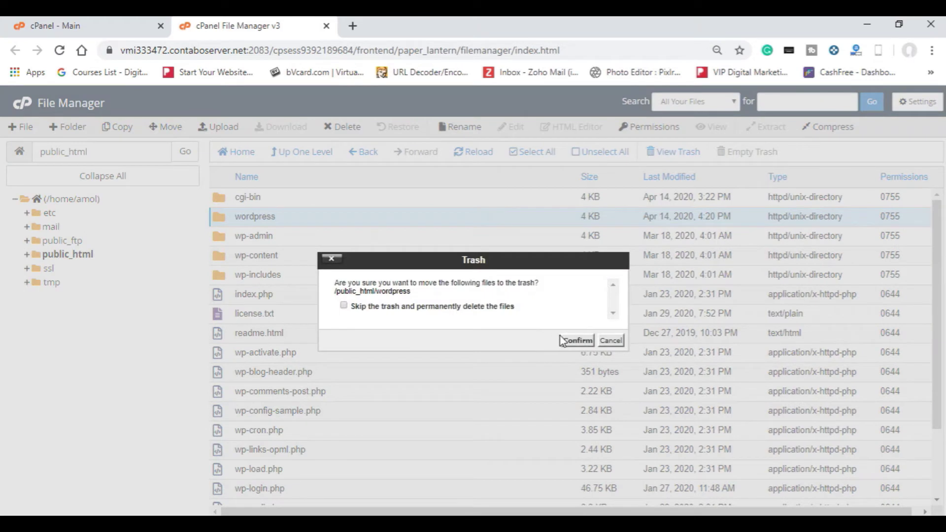
left_click(581, 344)
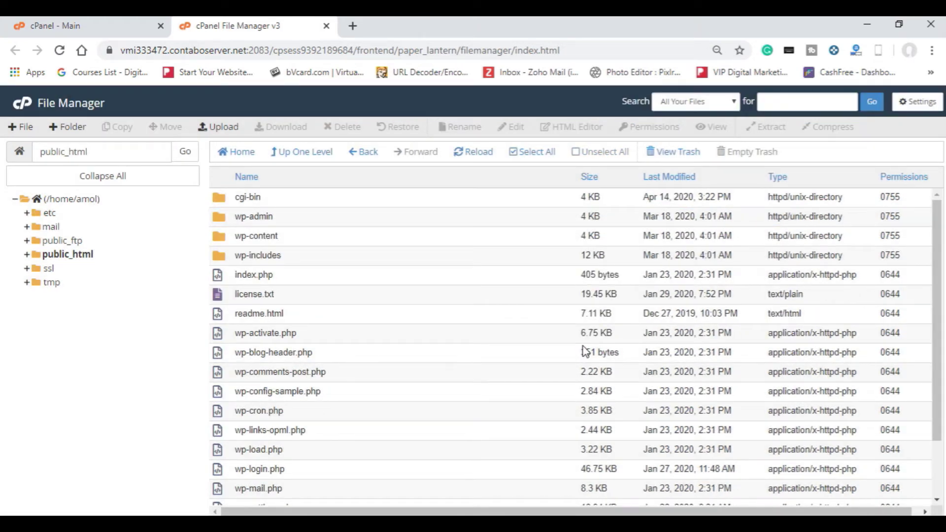
scroll(457, 375, "down", 2)
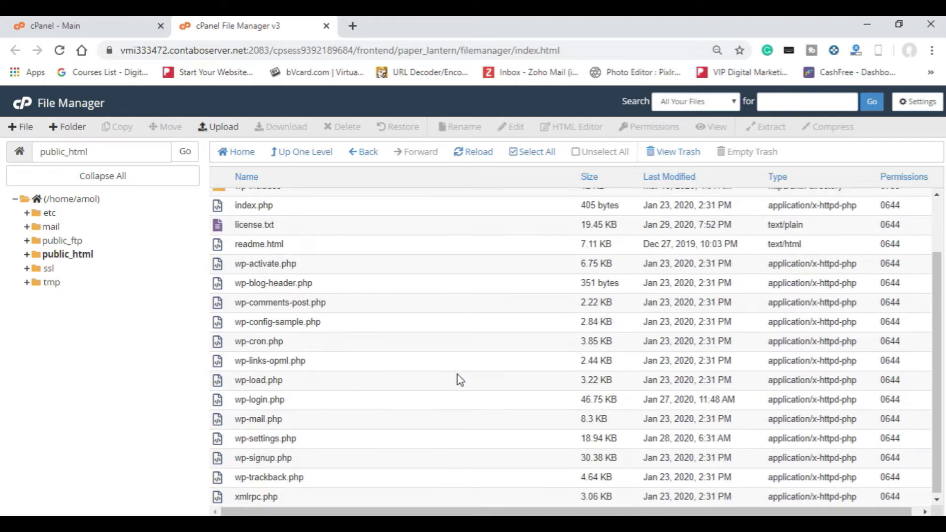
Step: Open wp-config-sample.php in the File Manager text editor
left_click(313, 326)
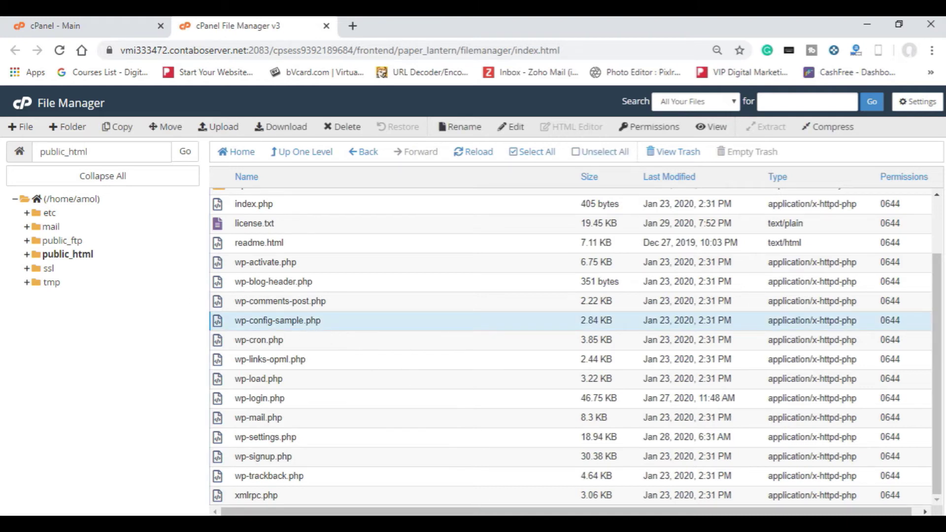
mouse_move(458, 523)
left_click(513, 130)
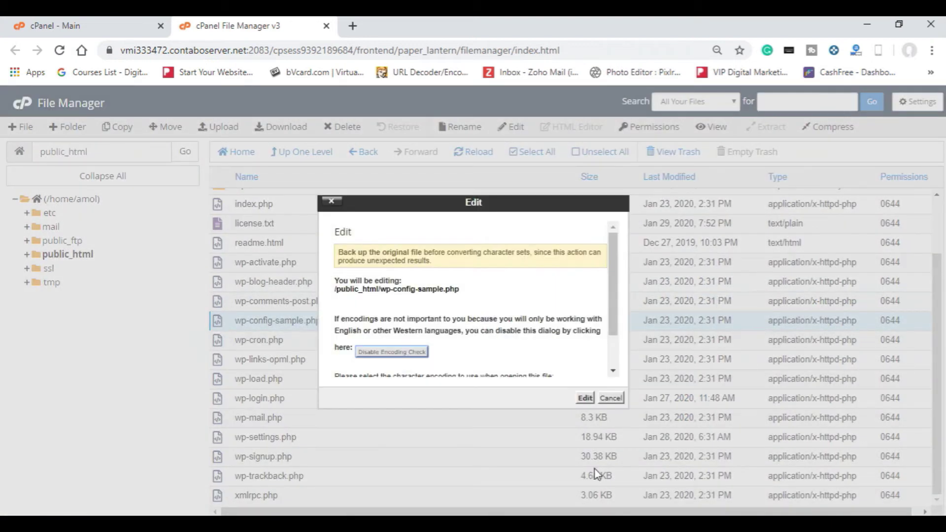
left_click(585, 398)
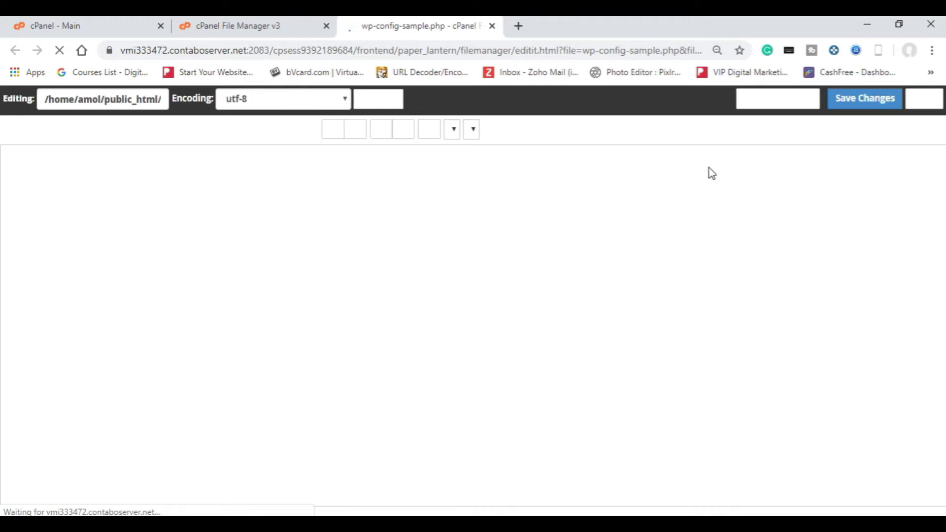
Step: Replace the database_name_here placeholder in DB_NAME with the database name copied from the notes
scroll(363, 371, "down", 2)
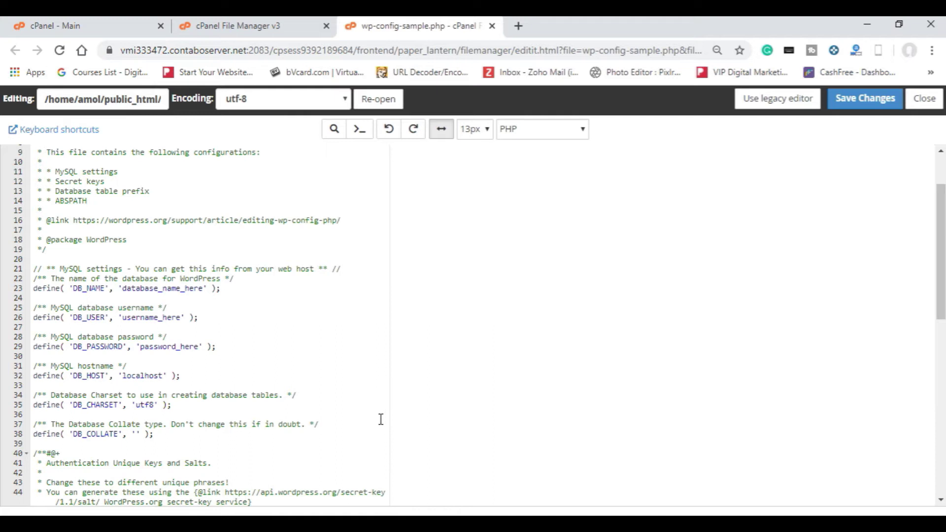
key("alt+Tab")
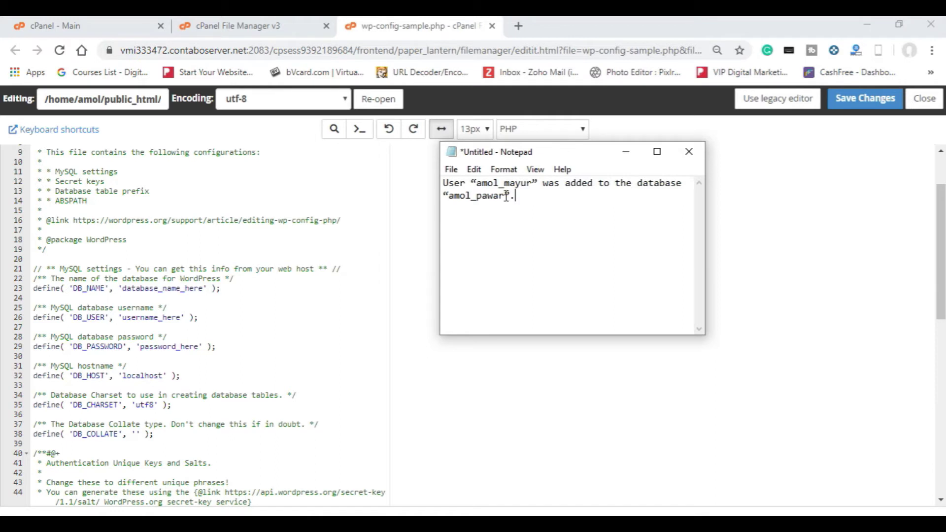
key("shift+Home")
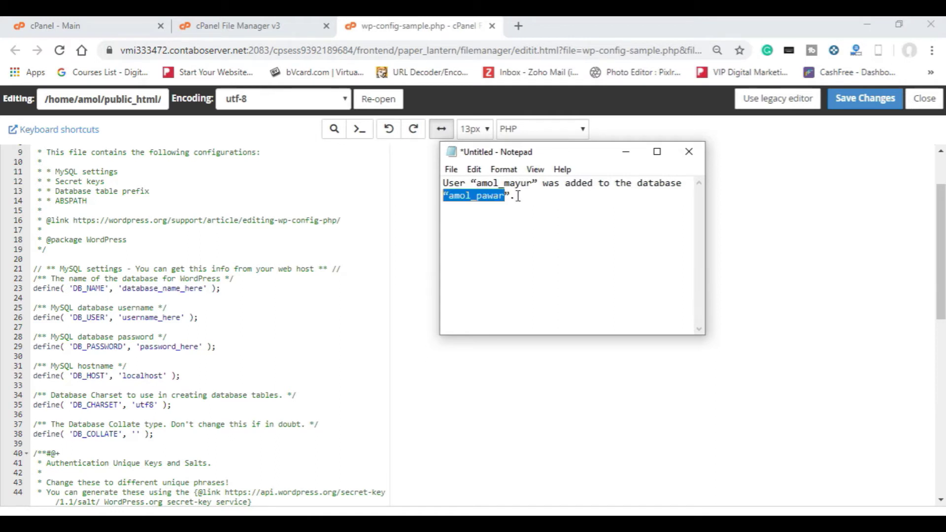
key("shift+Right")
key("ctrl+c")
left_click(192, 289)
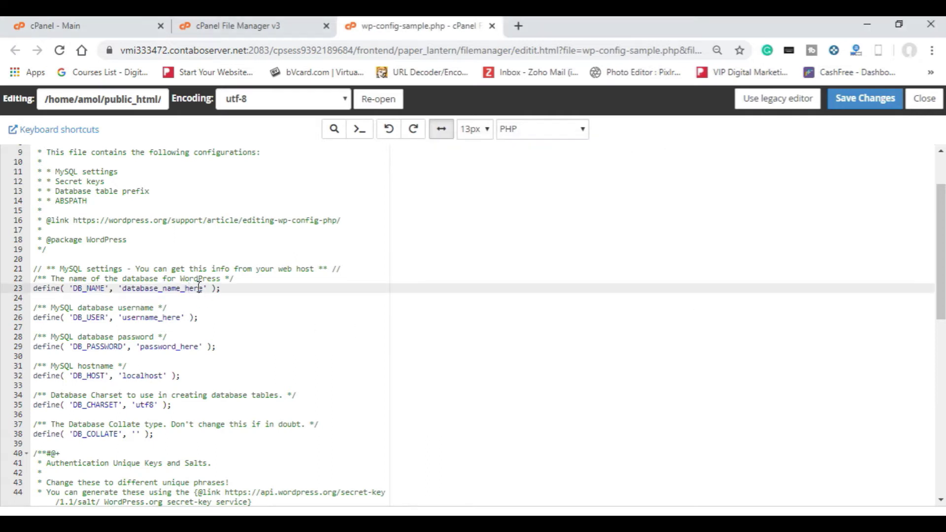
left_click(203, 288)
key("BackSpace")
key("BackSpace")
key("BackSpace")
key("BackSpace")
key("BackSpace")
key("BackSpace")
key("BackSpace")
key("BackSpace")
key("BackSpace")
key("BackSpace")
key("BackSpace")
key("BackSpace")
key("BackSpace")
key("BackSpace")
key("BackSpace")
key("BackSpace")
key("BackSpace")
key("BackSpace")
key("ctrl+v")
left_click(181, 318)
Step: Put the copied database username into DB_USER, then save the file and close the editor
key("alt+Tab")
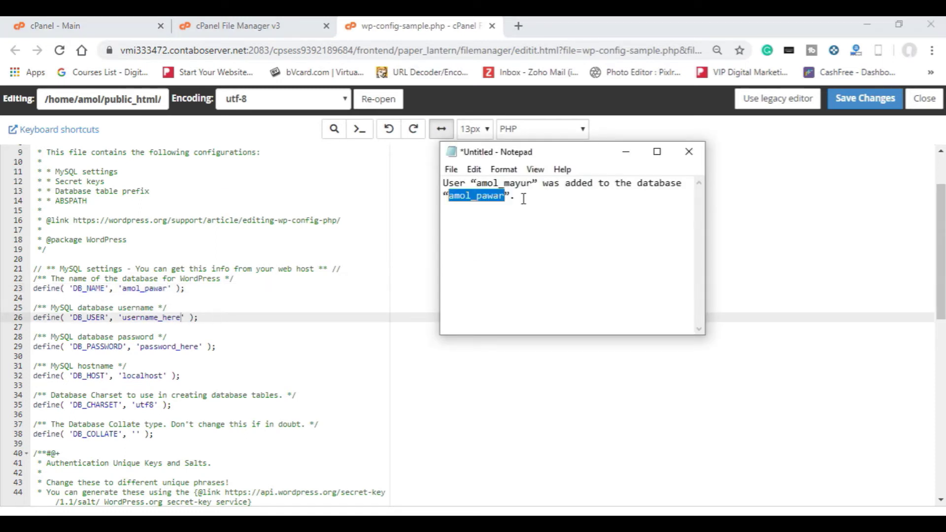
left_click(530, 183)
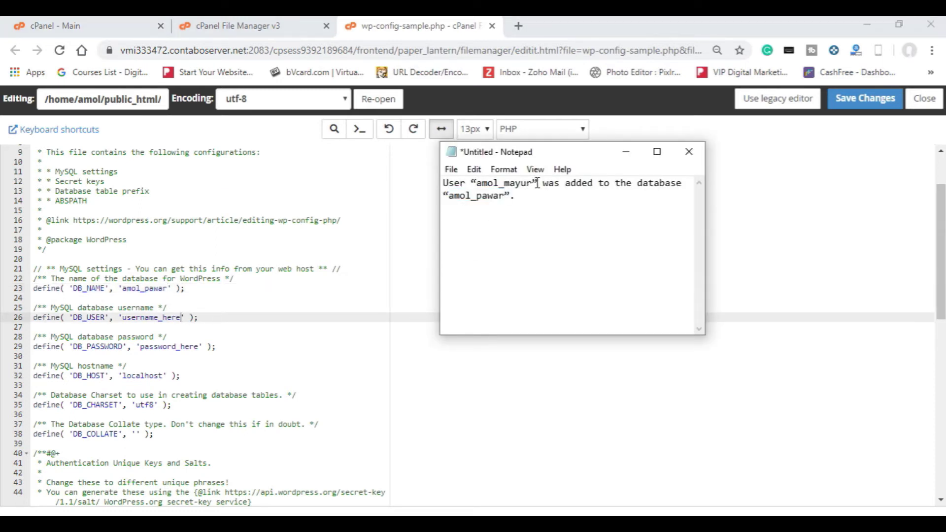
key("shift+Home")
key("ctrl+shift+Right")
key("ctrl+shift+Right")
key("ctrl+shift+Left")
key("shift+Right")
key("ctrl+c")
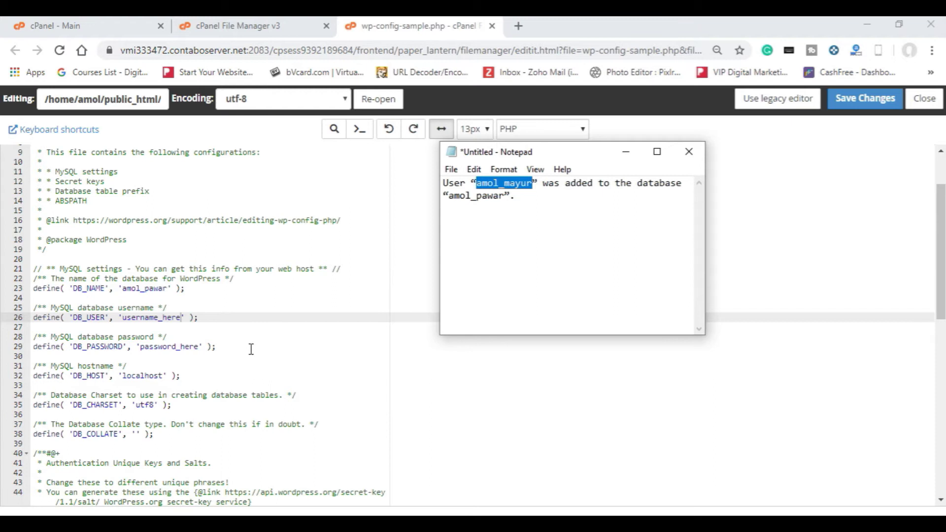
key("alt+Tab")
key("BackSpace")
key("BackSpace")
key("BackSpace")
key("BackSpace")
key("BackSpace")
key("BackSpace")
key("BackSpace")
key("BackSpace")
key("BackSpace")
key("BackSpace")
key("BackSpace")
key("BackSpace")
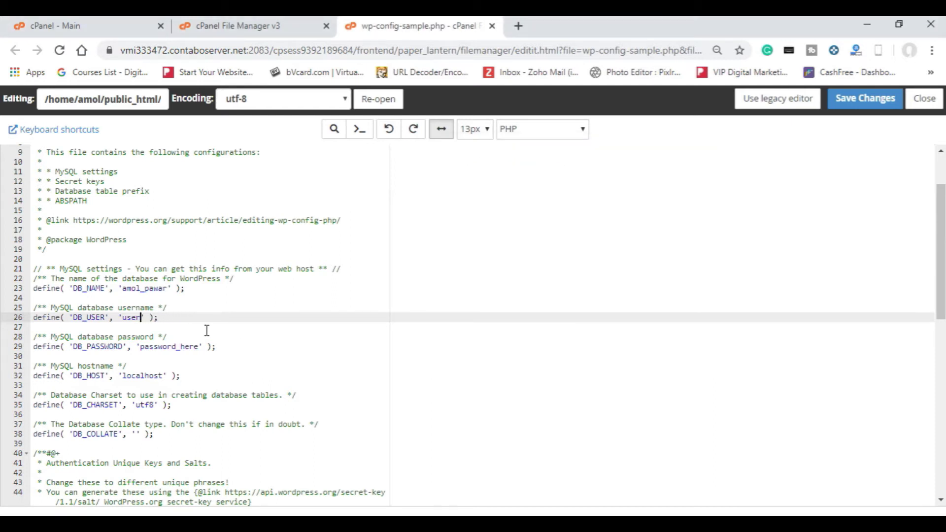
key("BackSpace")
key("ctrl+v")
left_click(199, 347)
key("BackSpace")
key("BackSpace")
key("BackSpace")
key("BackSpace")
key("BackSpace")
key("BackSpace")
key("BackSpace")
key("BackSpace")
key("BackSpace")
key("BackSpace")
key("BackSpace")
key("BackSpace")
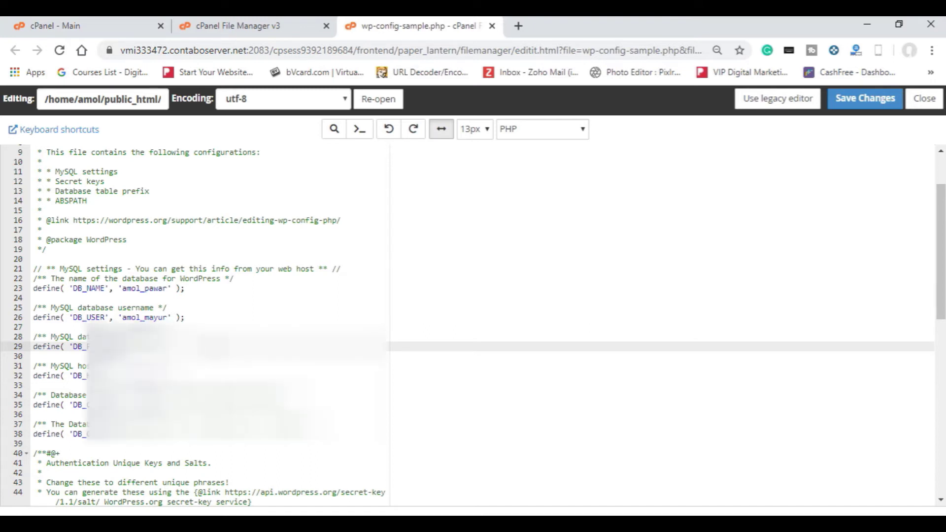
left_click(868, 99)
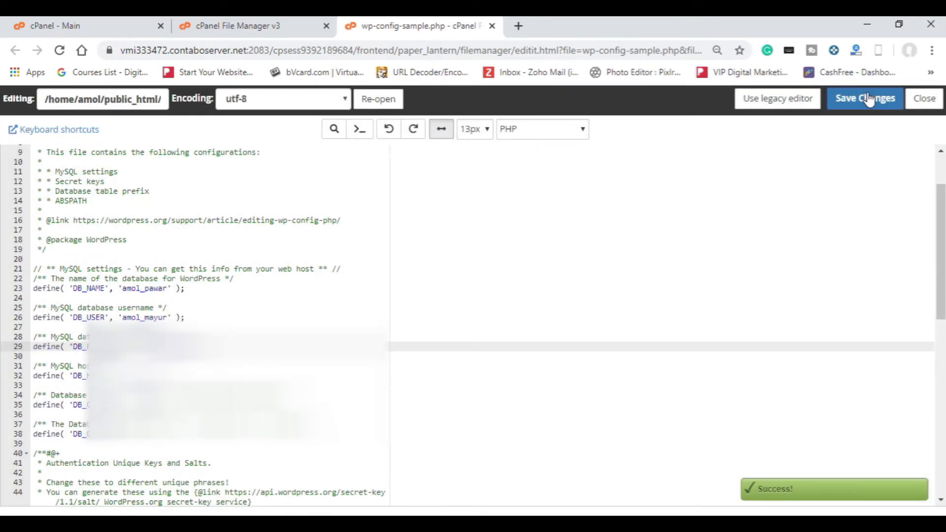
left_click(919, 109)
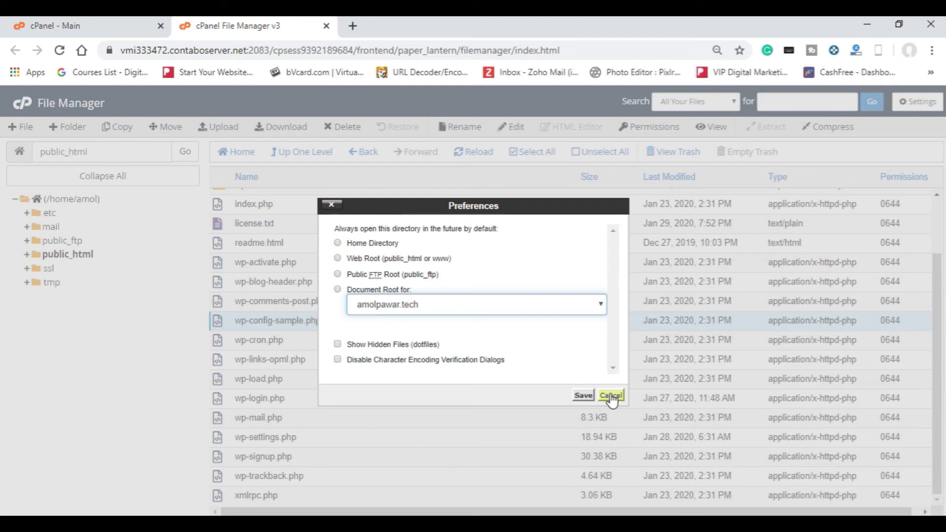
Step: Load the site's domain in a new tab and continue setup in English (United States)
left_click(611, 397)
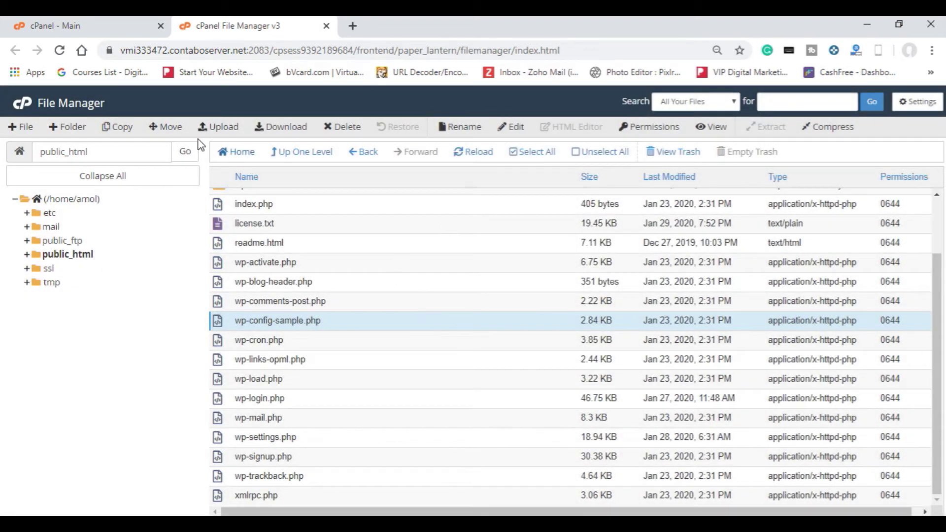
left_click(463, 153)
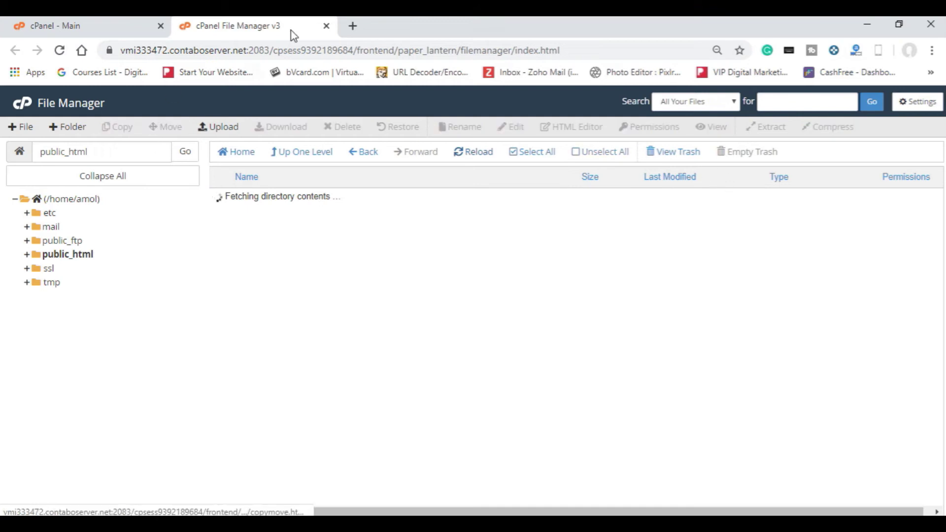
left_click(352, 25)
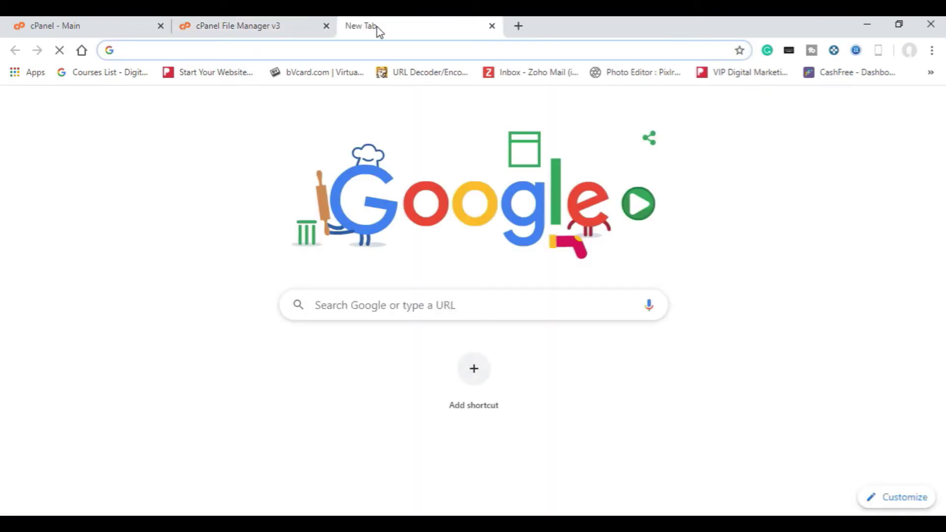
type("amolpawar.tech")
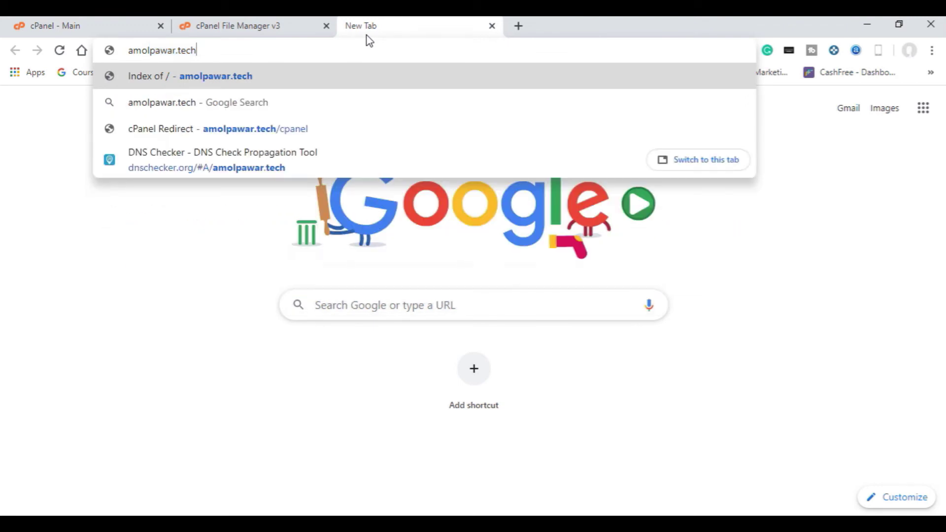
key("Return")
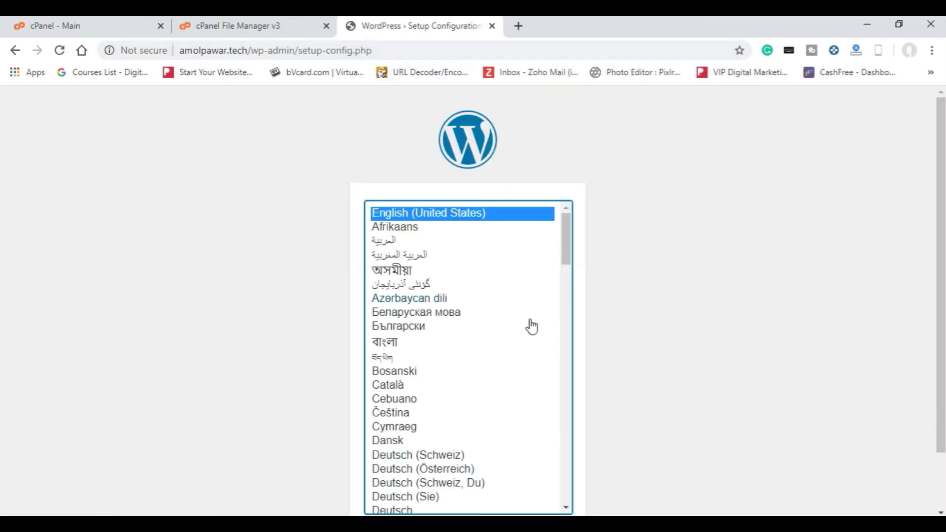
scroll(501, 220, "down", 10)
scroll(491, 326, "up", 10)
left_click_drag(941, 294, 941, 394)
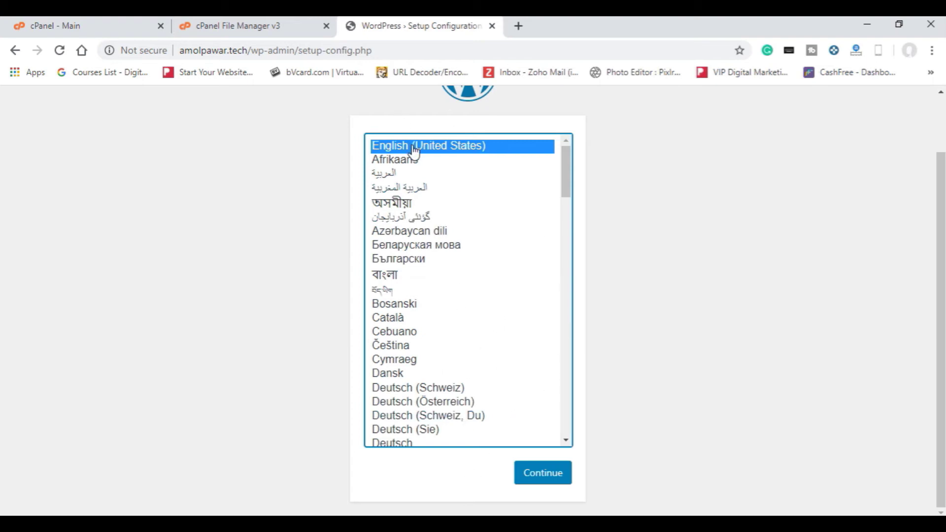
left_click(545, 478)
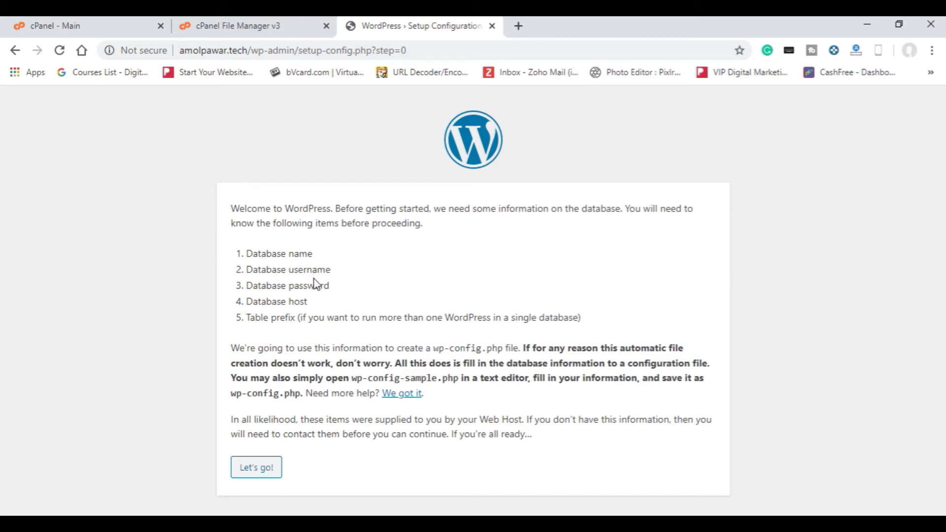
Step: Replace the default Database Name 'wordpress' with the database name copied from the notes
left_click(266, 476)
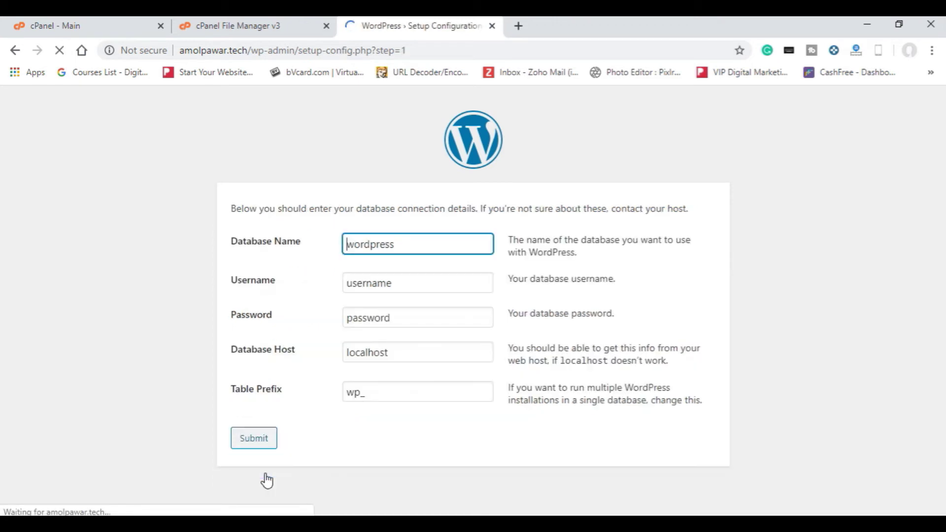
left_click_drag(416, 246, 331, 251)
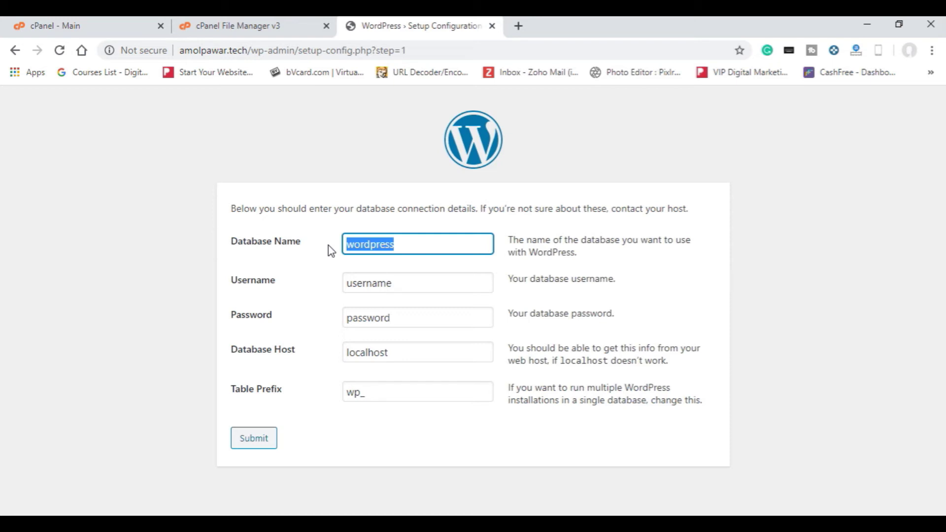
key("alt+Tab")
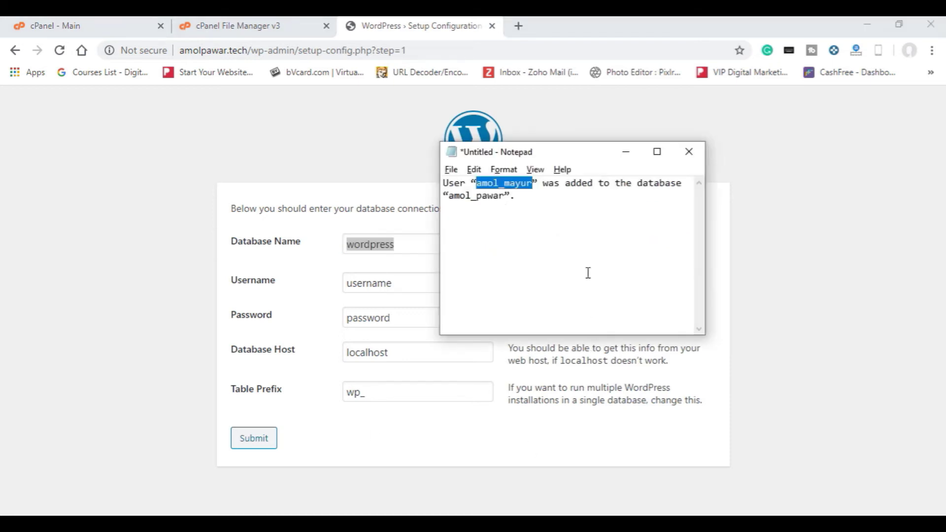
double_click(496, 197)
left_click(505, 197)
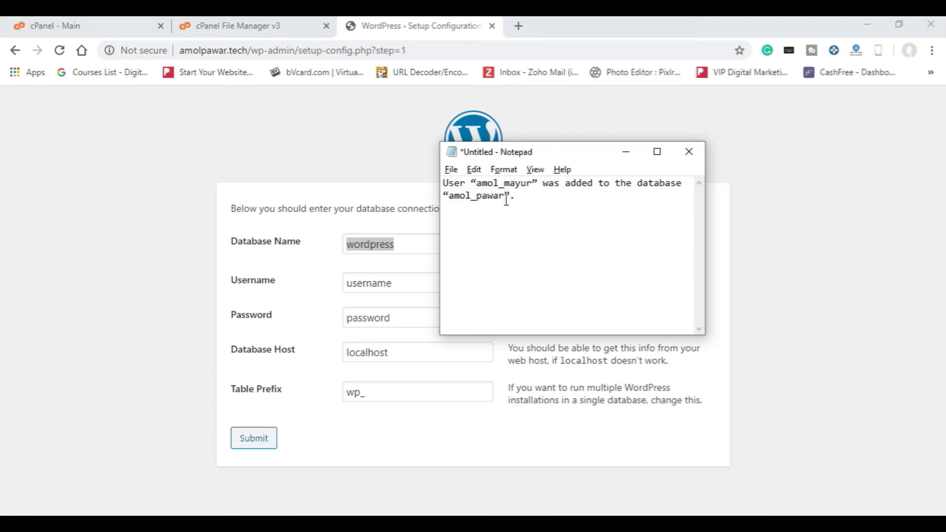
key("ctrl+shift+Left")
key("ctrl+shift+Left")
key("ctrl+shift+Left")
key("ctrl+shift+Right")
key("ctrl+shift+Right")
key("ctrl+shift+Left")
key("shift+Right")
key("ctrl+c")
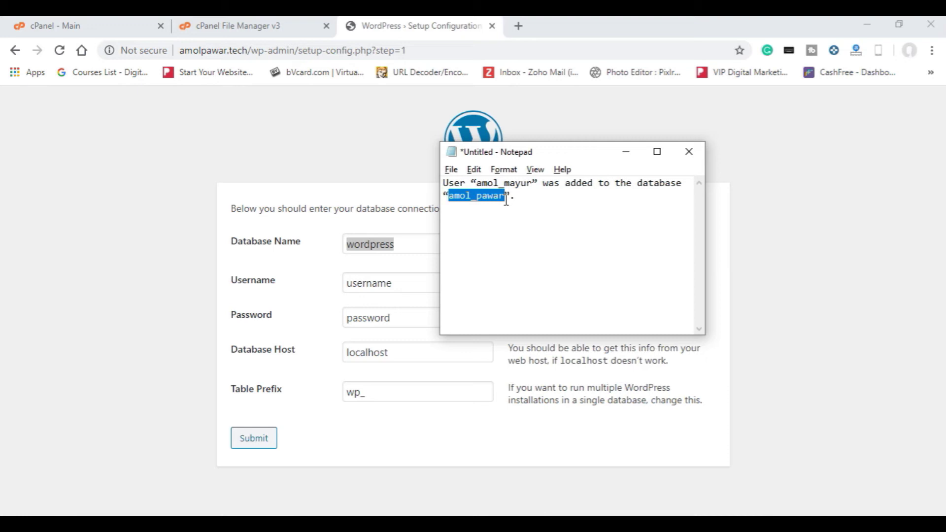
left_click(410, 236)
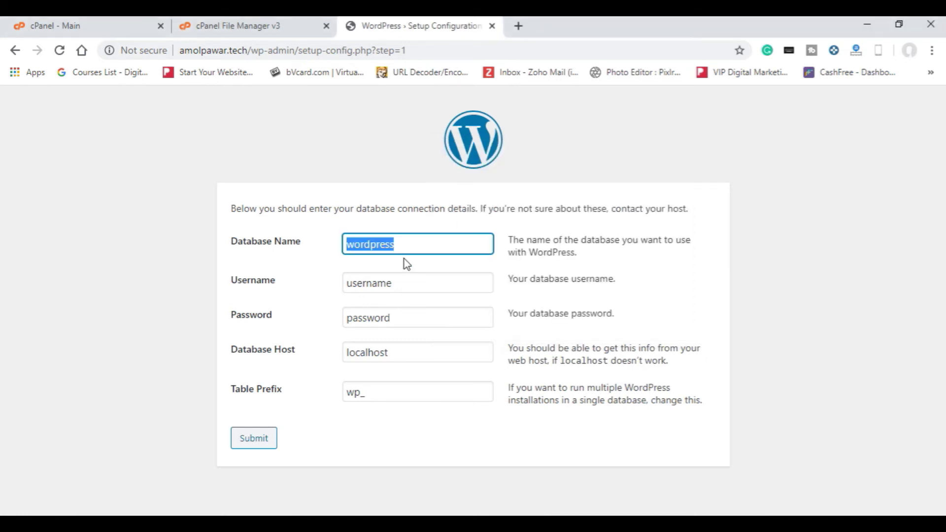
key("ctrl+v")
Step: Fill in the database username and password from the notes and submit the connection form
left_click(406, 279)
key("alt+Tab")
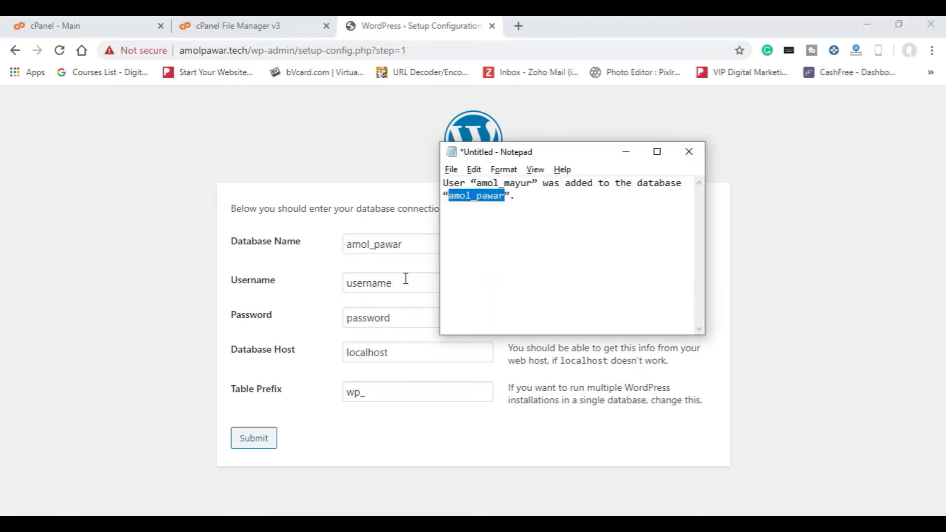
left_click(532, 183)
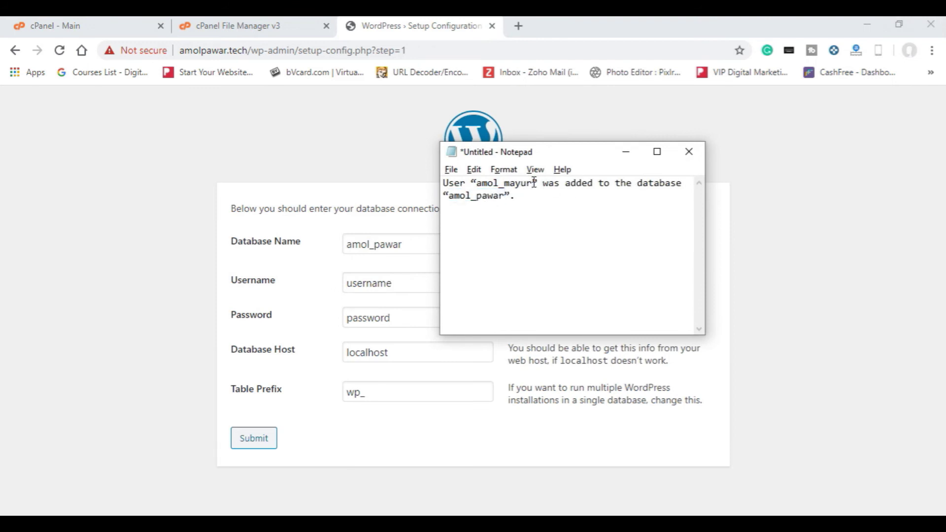
key("ctrl+shift+Left")
key("shift+Right")
key("ctrl+c")
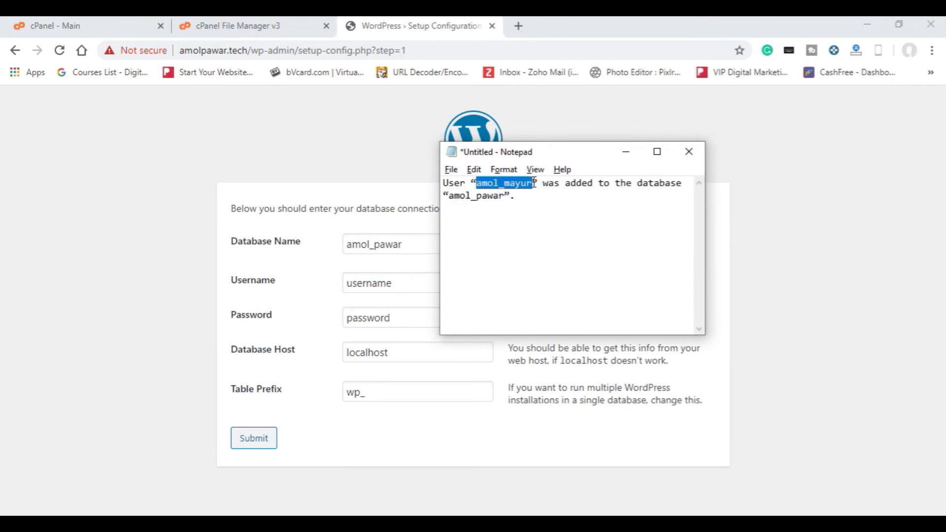
left_click(397, 284)
double_click(397, 285)
key("ctrl+v")
left_click(409, 309)
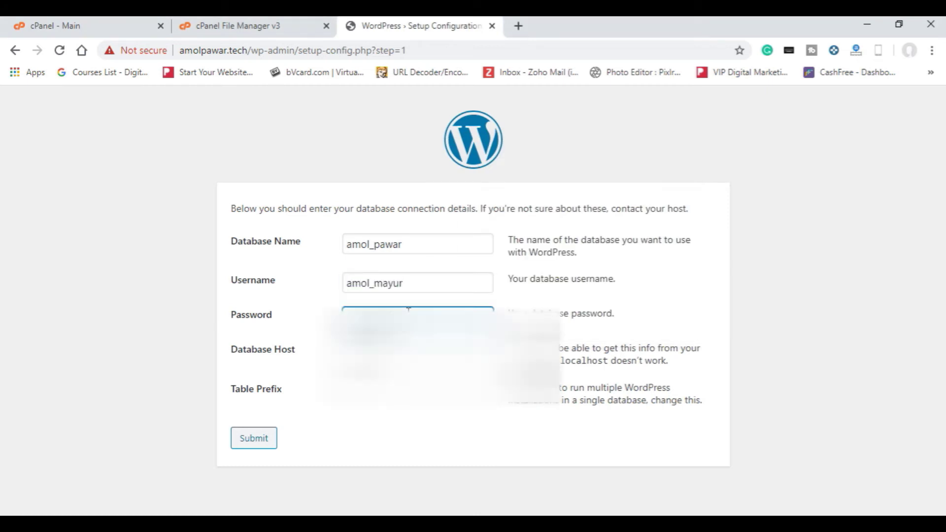
double_click(408, 310)
key("ctrl+v")
key("Tab")
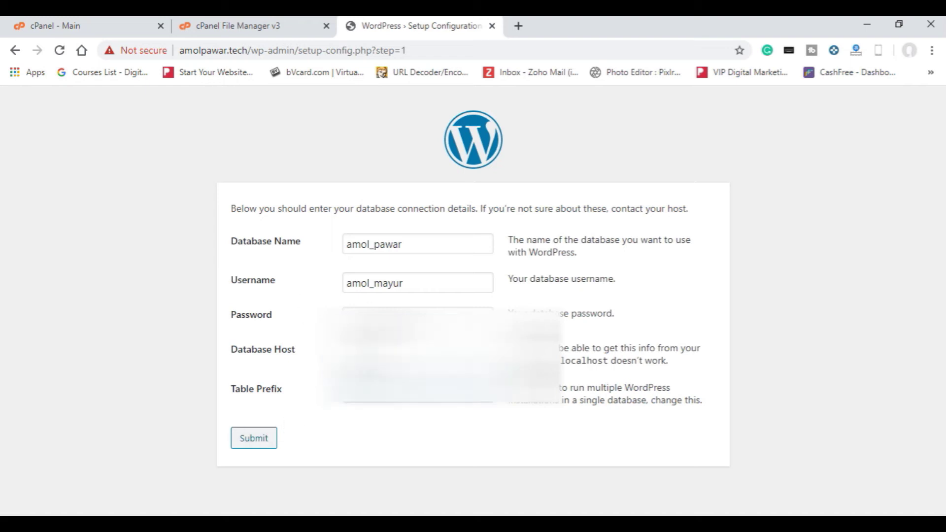
left_click(260, 447)
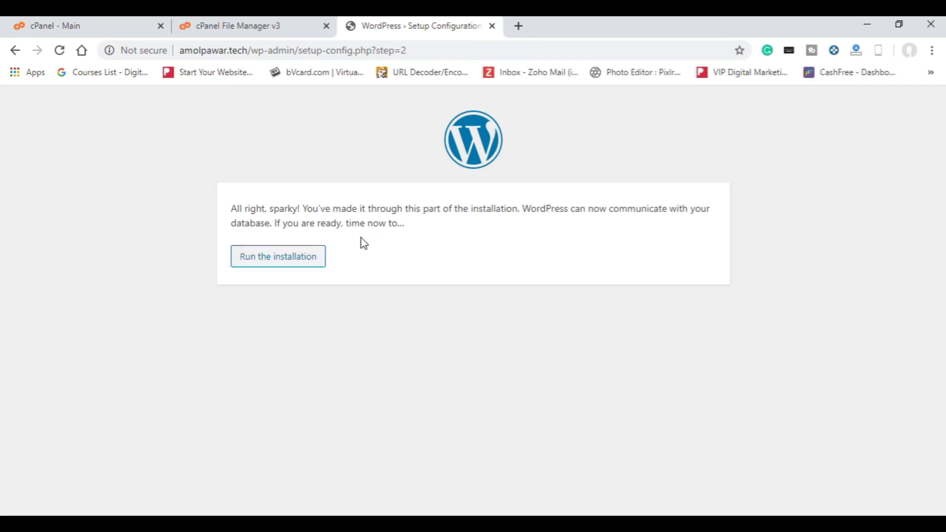
Step: Run the WordPress installation to reach the Information needed form
left_click(311, 265)
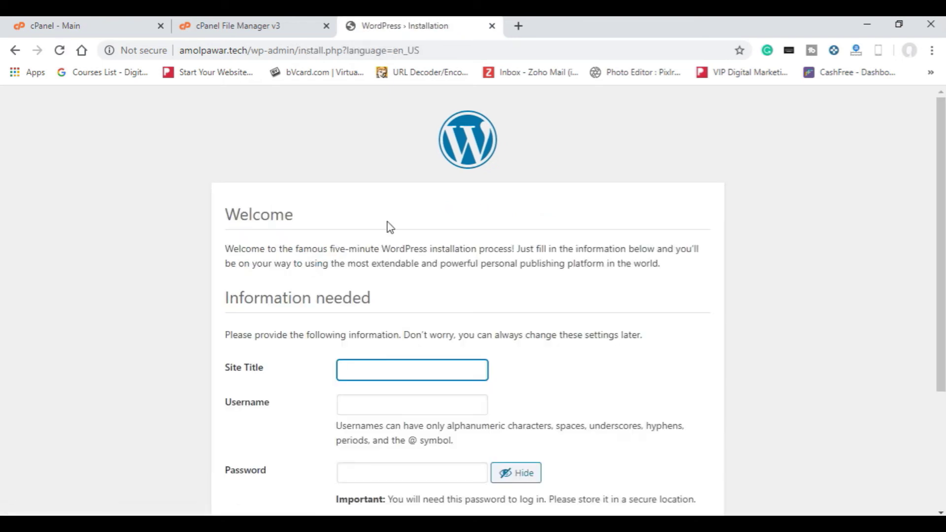
scroll(539, 274, "down", 3)
scroll(539, 274, "down", 1)
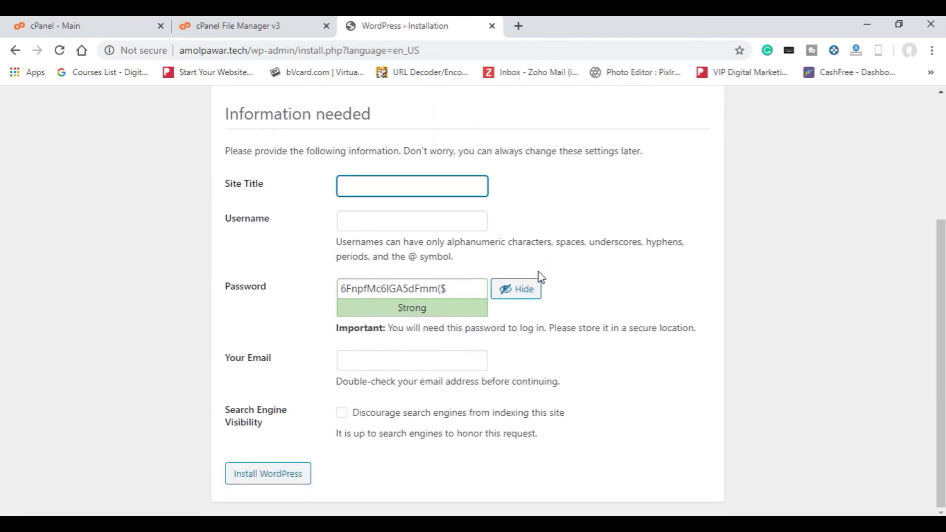
scroll(442, 264, "up", 2)
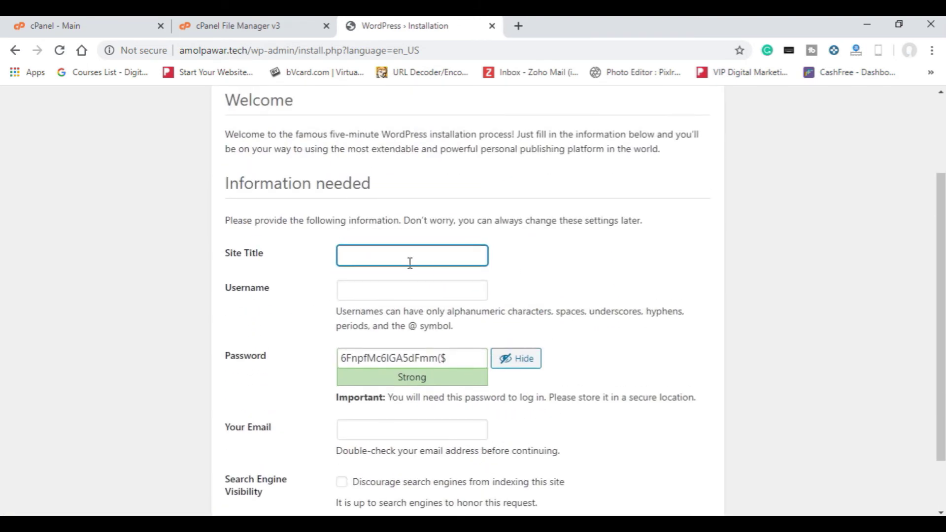
Step: Enter the site title and the admin username on the installation form
type("Amol PAwar")
key("BackSpace")
key("BackSpace")
key("BackSpace")
key("BackSpace")
type("awar")
key("Tab")
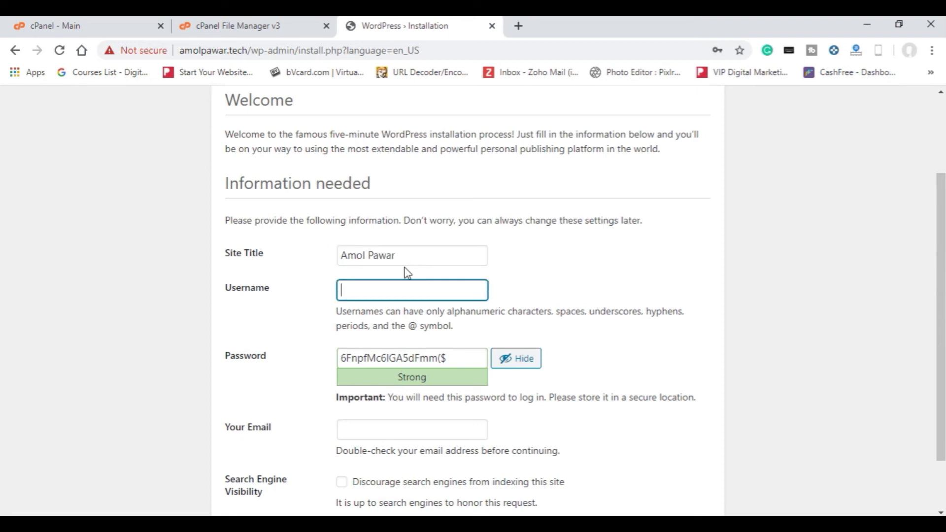
type("mayur")
key("Tab")
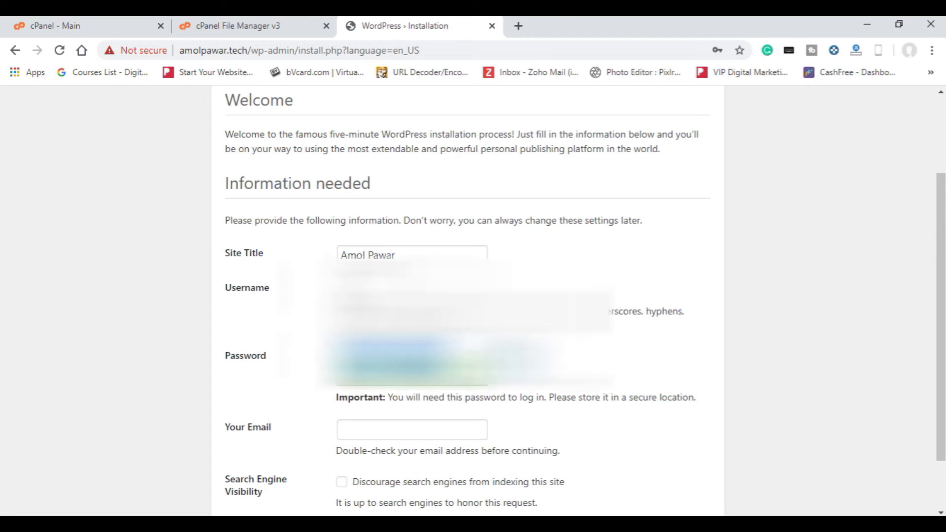
Step: Replace the generated password with your own, enter the admin e-mail address, and install WordPress
key("BackSpace")
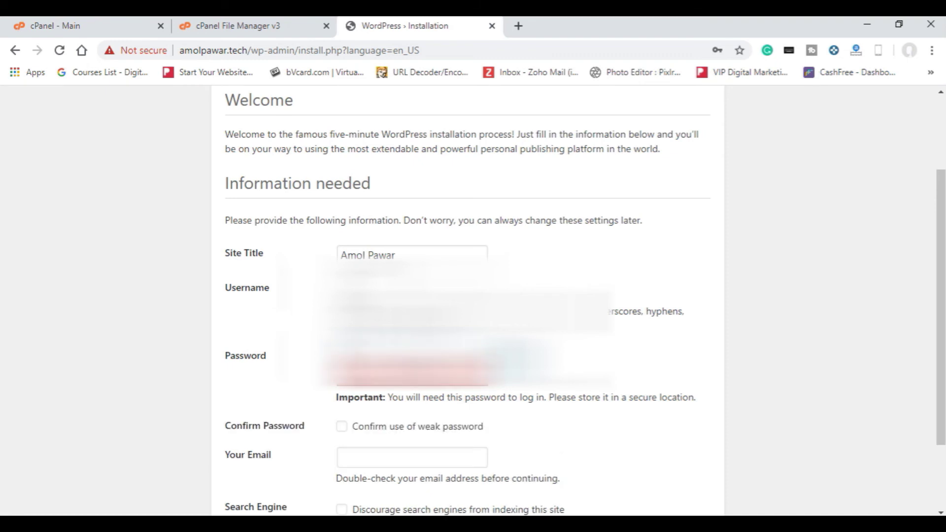
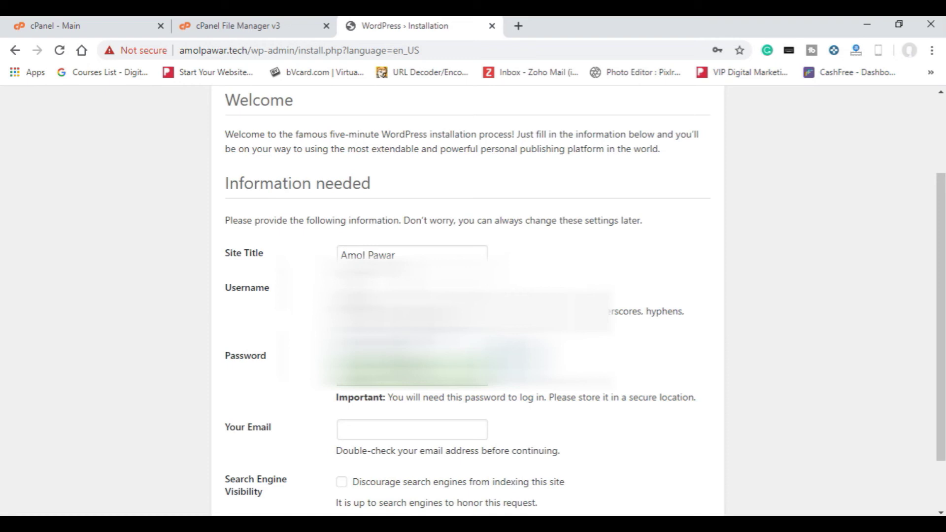
left_click(412, 435)
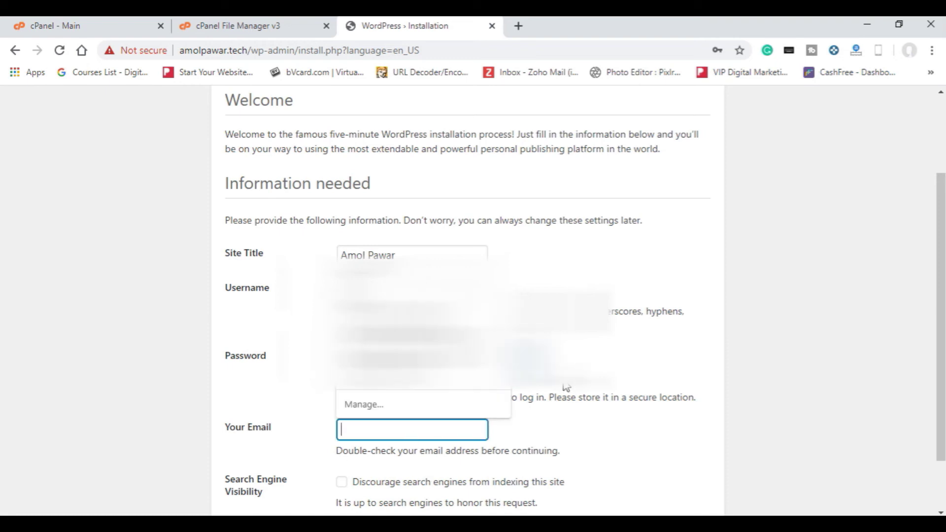
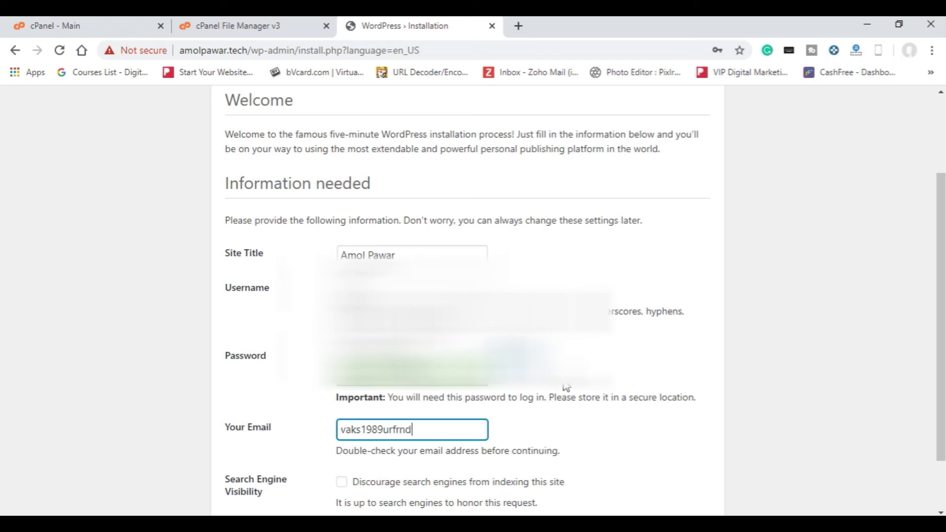
scroll(560, 387, "down", 2)
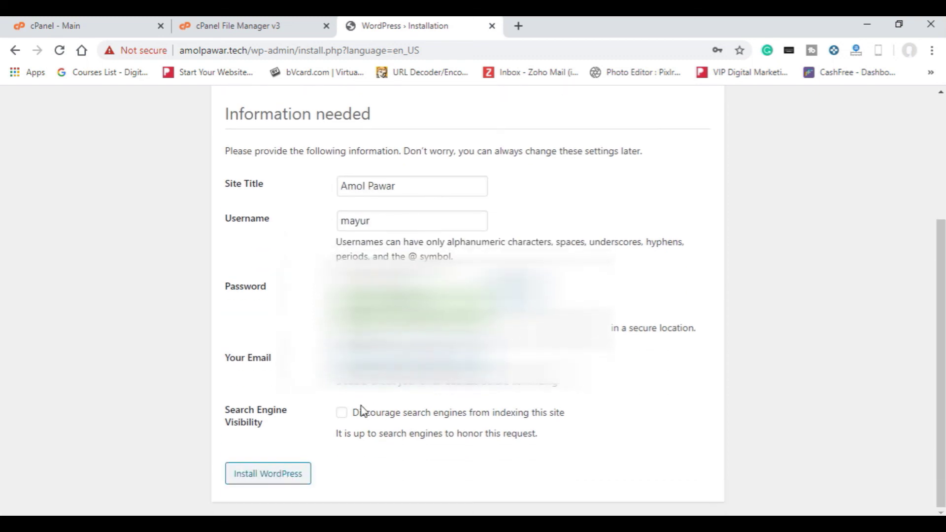
left_click(288, 479)
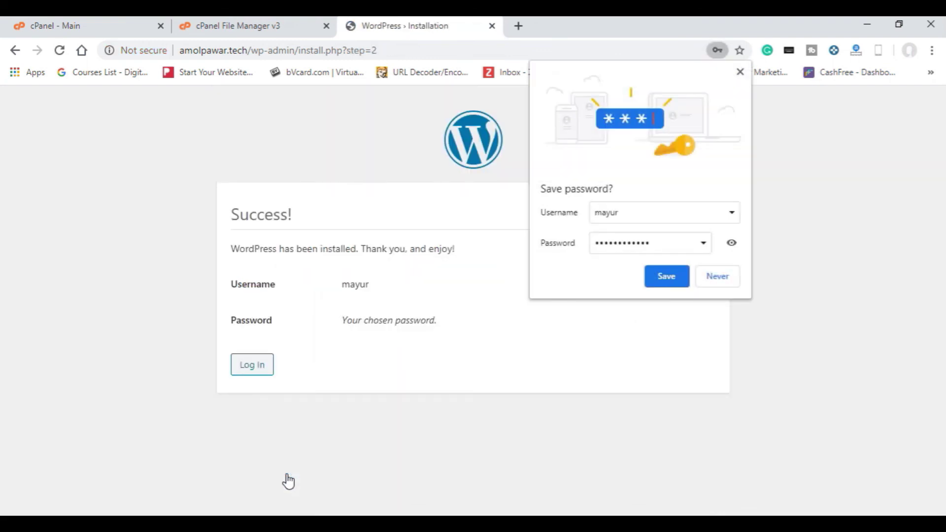
Step: Decline Chrome's offer to save the password, highlight the new login details, and continue to Log In
left_click(738, 283)
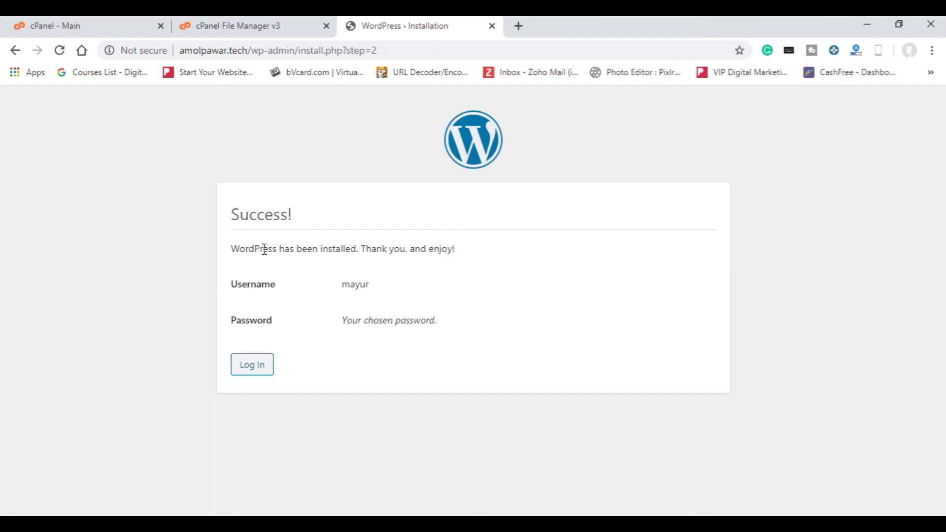
left_click_drag(346, 290, 398, 338)
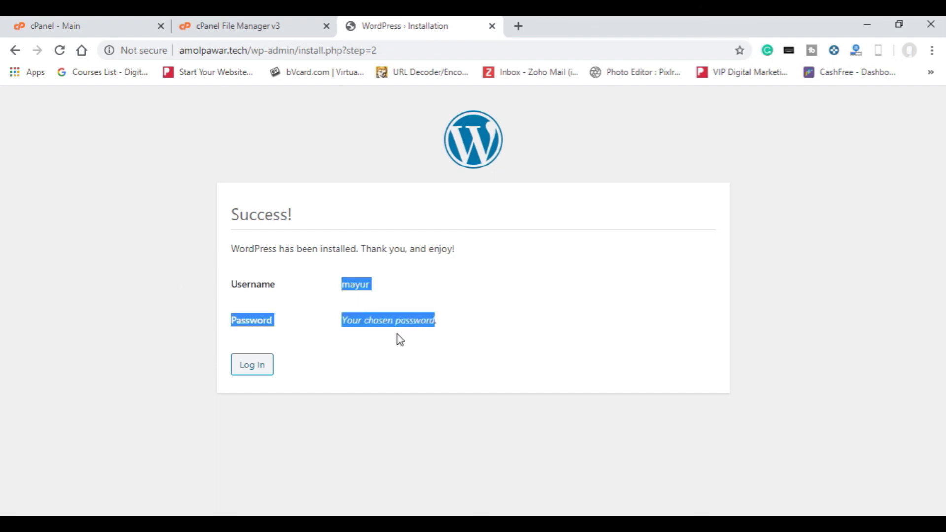
left_click(389, 335)
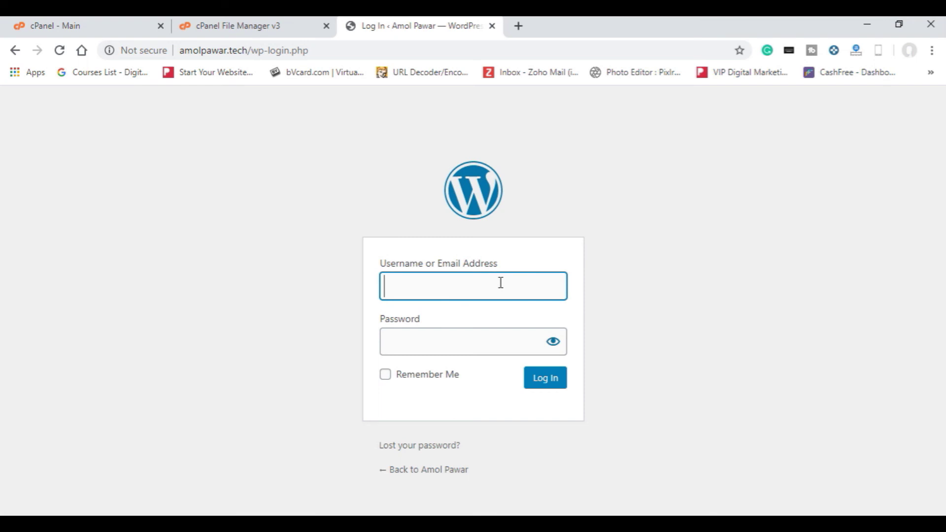
Step: Sign in at wp-login.php with the new admin username and password
type("mayur")
key("Tab")
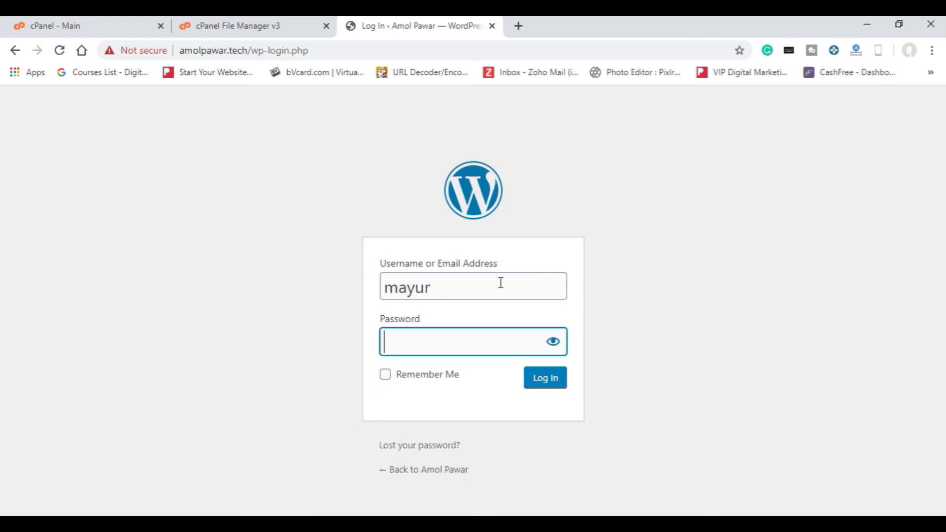
type("•••••••••••••")
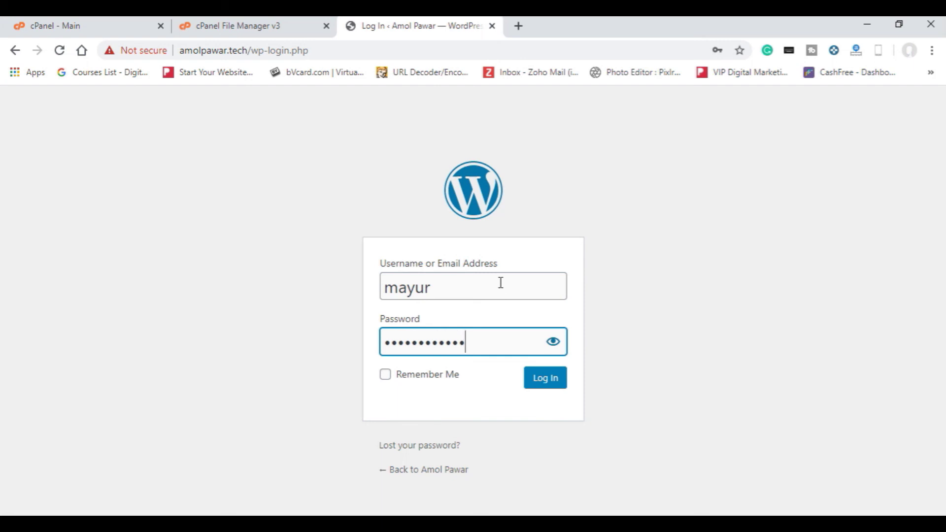
key("Return")
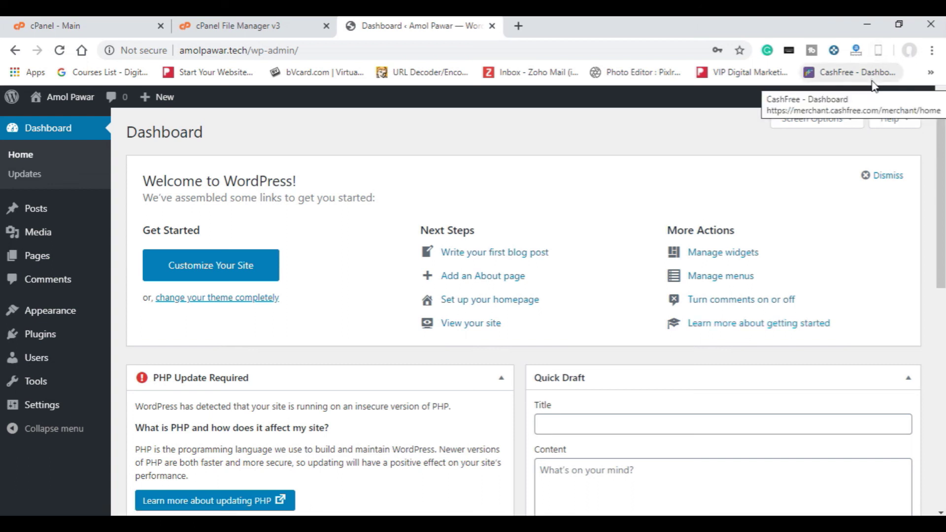
mouse_move(899, 102)
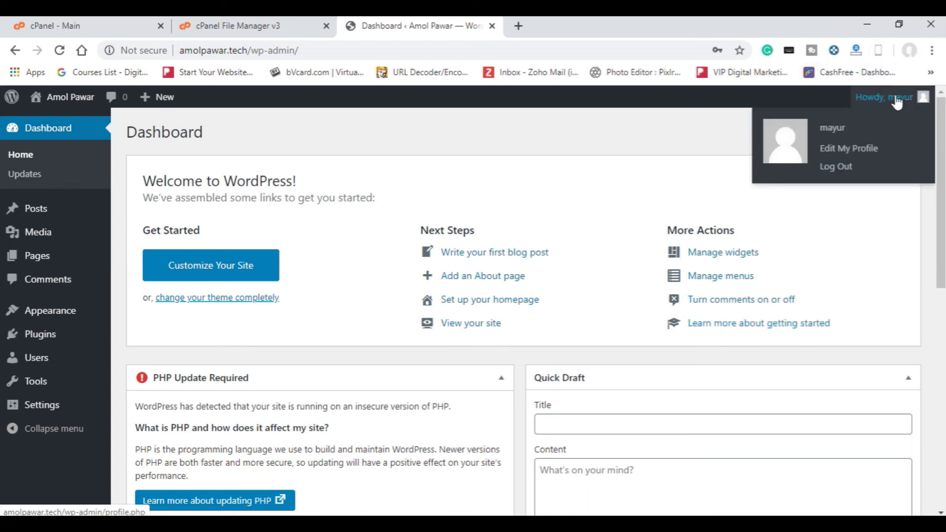